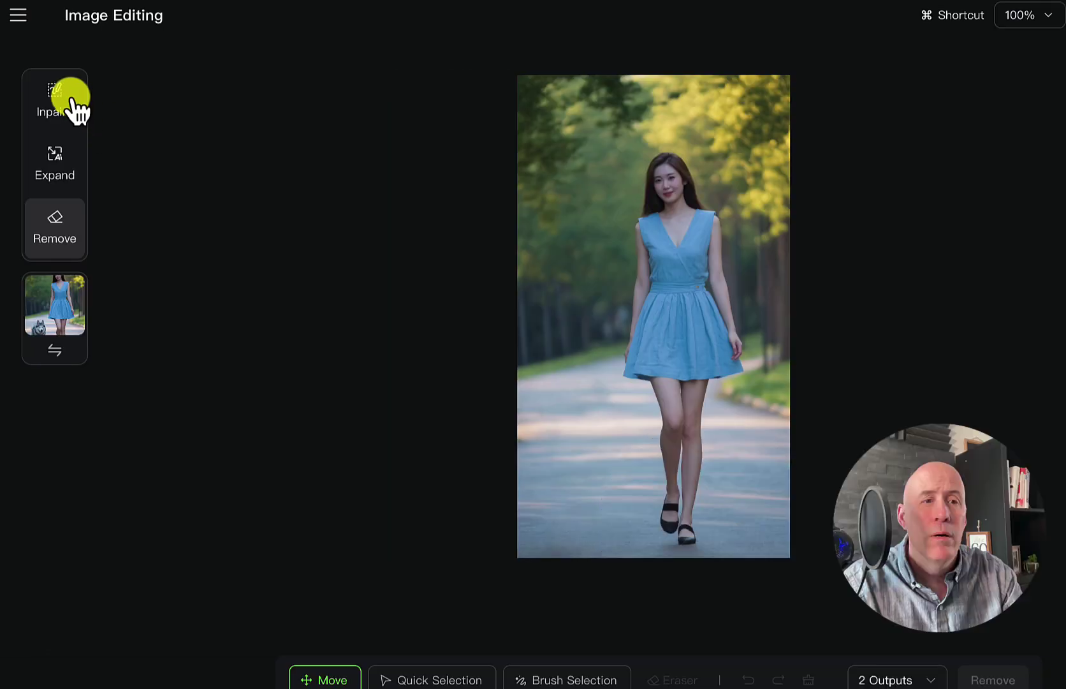
- Look through the Inpaint, Expand and Remove tools and Remove's Move and Quick Selection modes
left_click(70, 102)
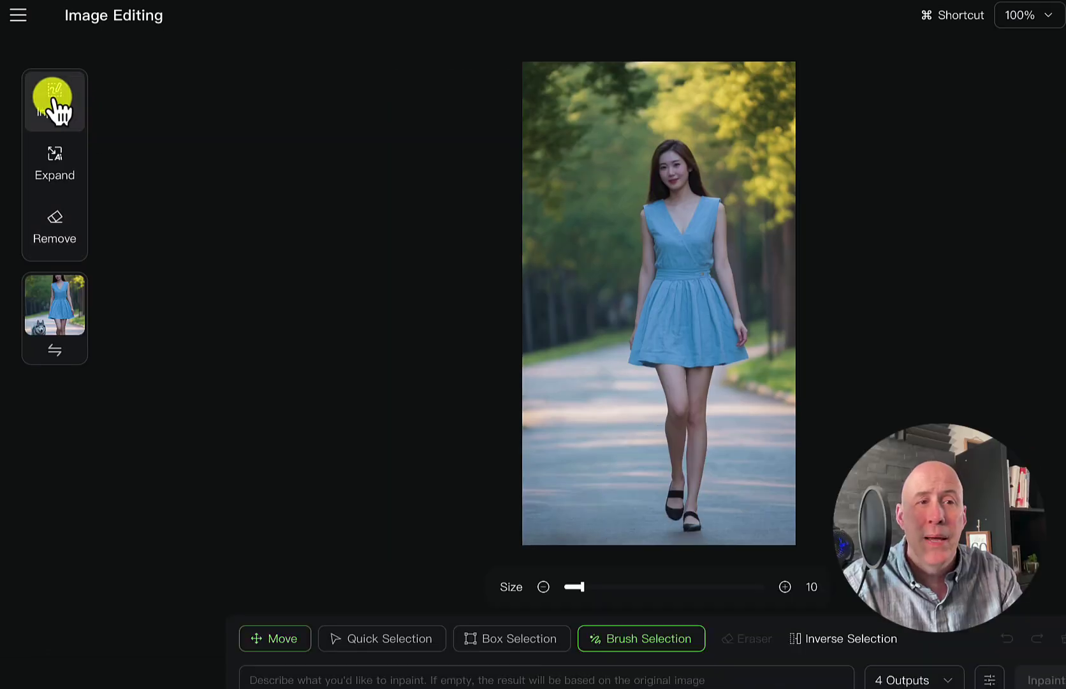
left_click(67, 183)
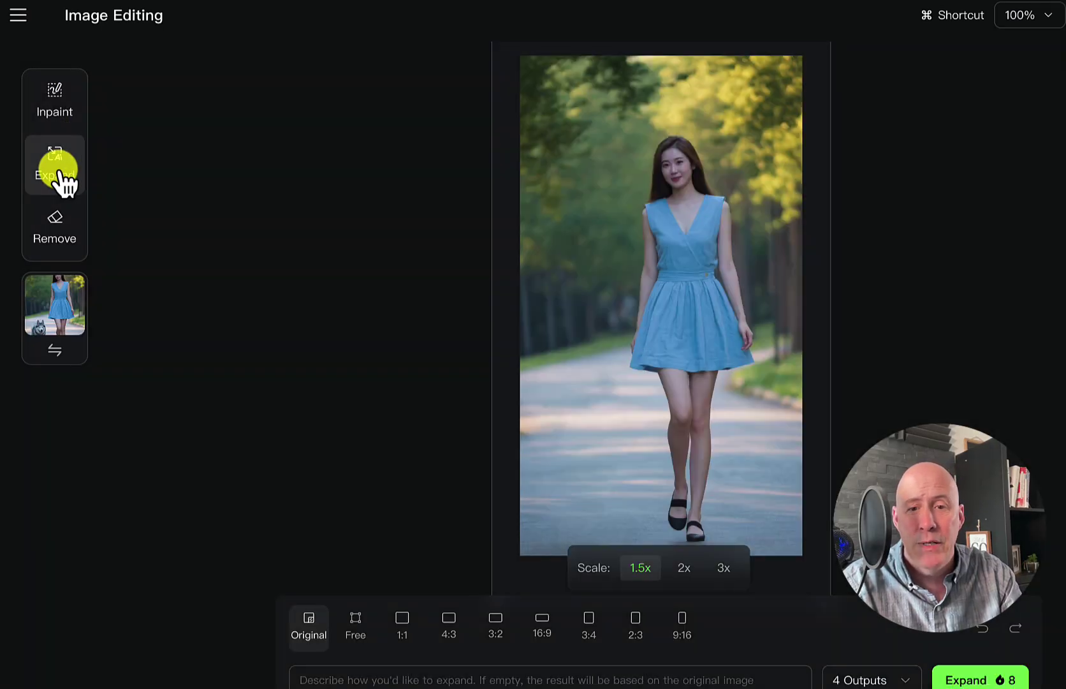
left_click(62, 229)
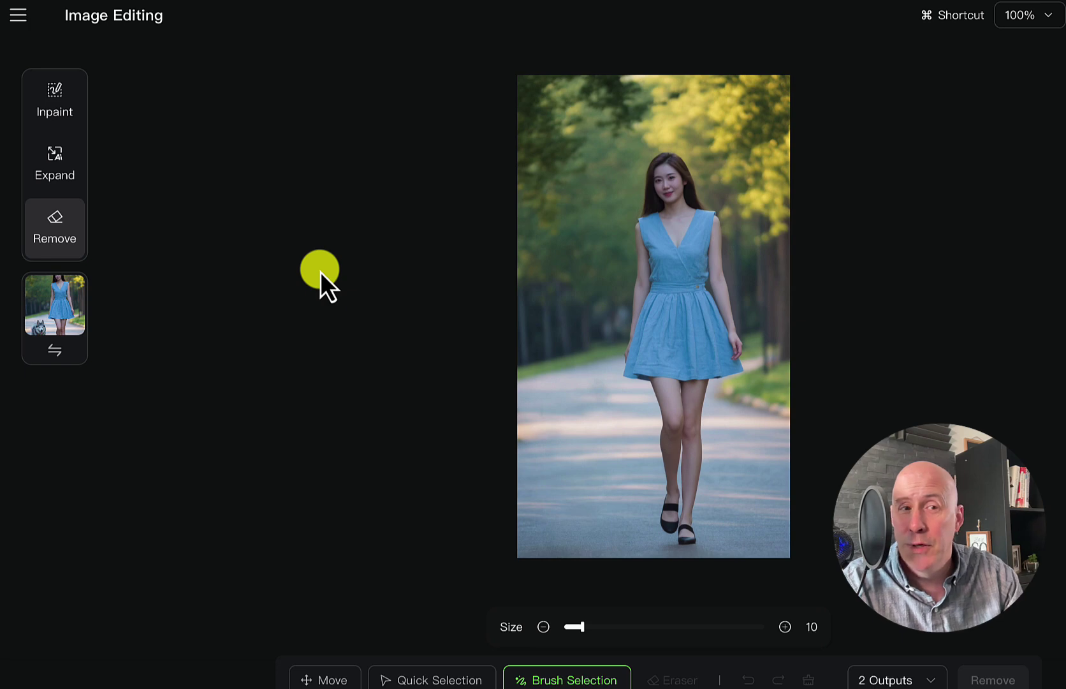
left_click(333, 680)
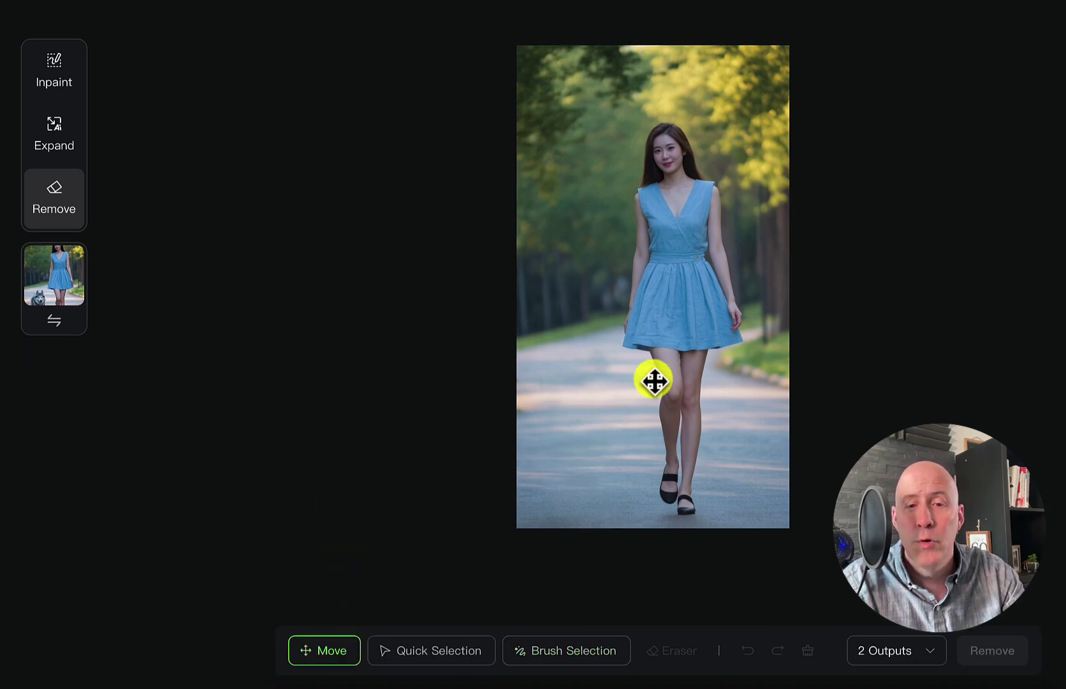
mouse_move(654, 380)
left_mouse_down()
mouse_move(410, 366)
mouse_move(836, 350)
mouse_move(858, 338)
mouse_move(839, 376)
left_mouse_up()
left_click(454, 658)
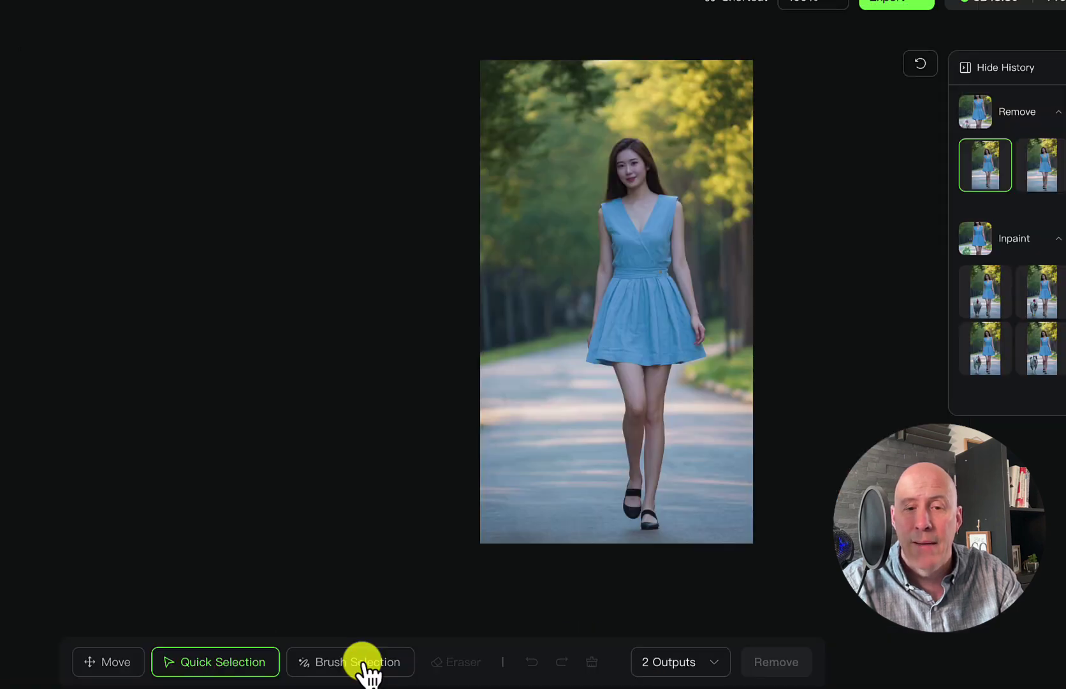
- Activate Brush Selection and set the brush size to 58
left_click(568, 652)
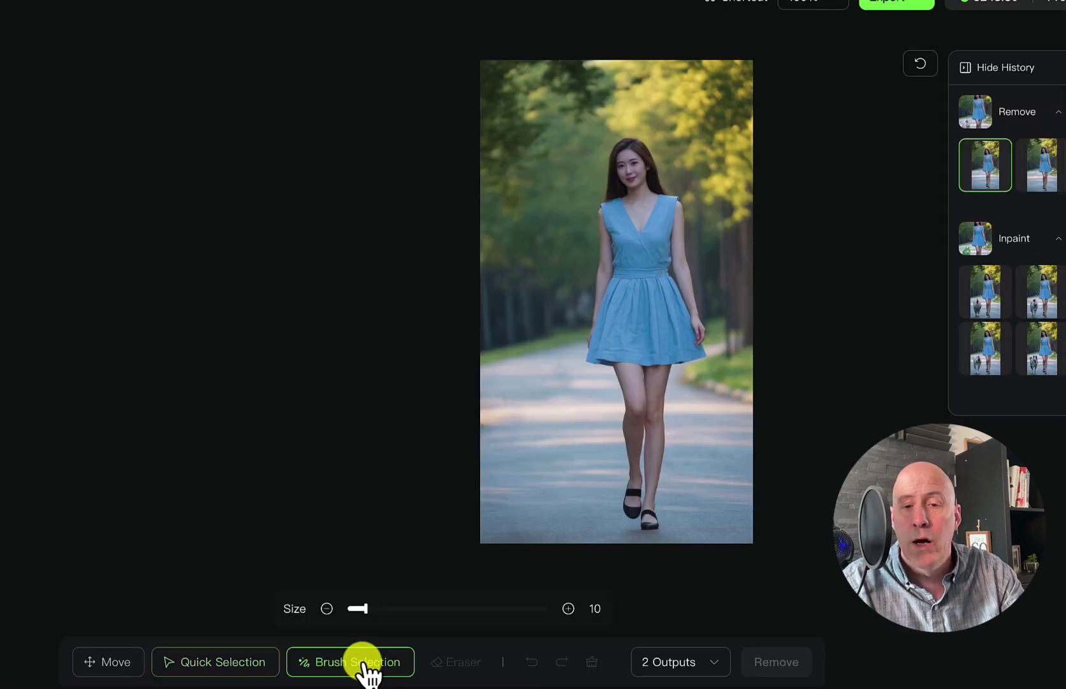
left_click_drag(358, 609, 475, 609)
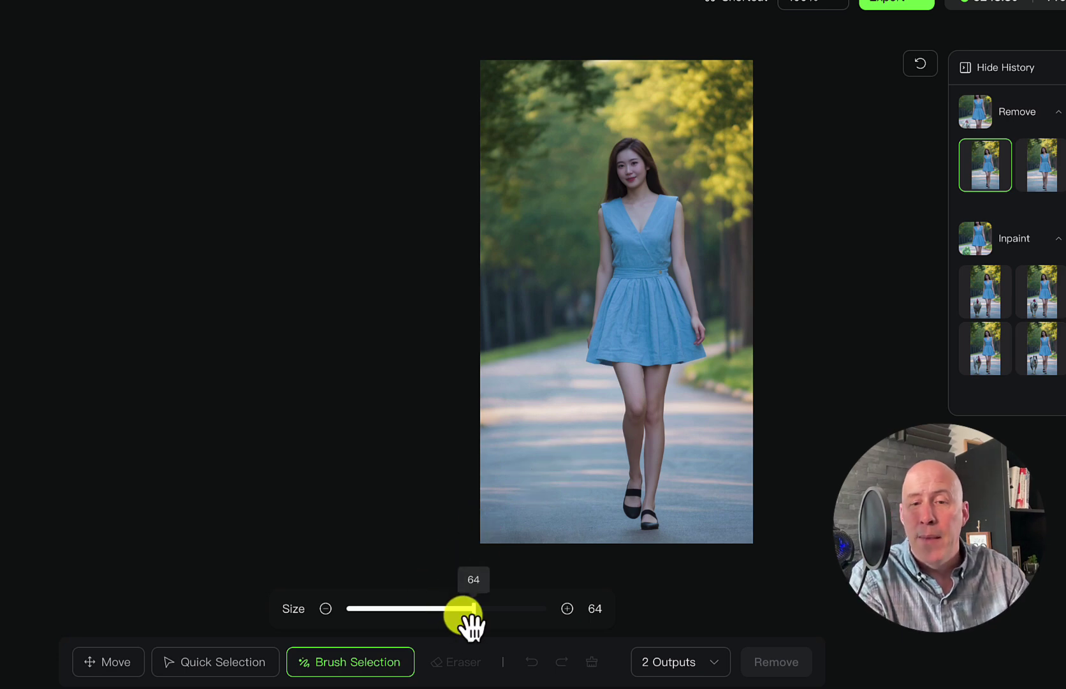
left_click_drag(472, 613, 469, 624)
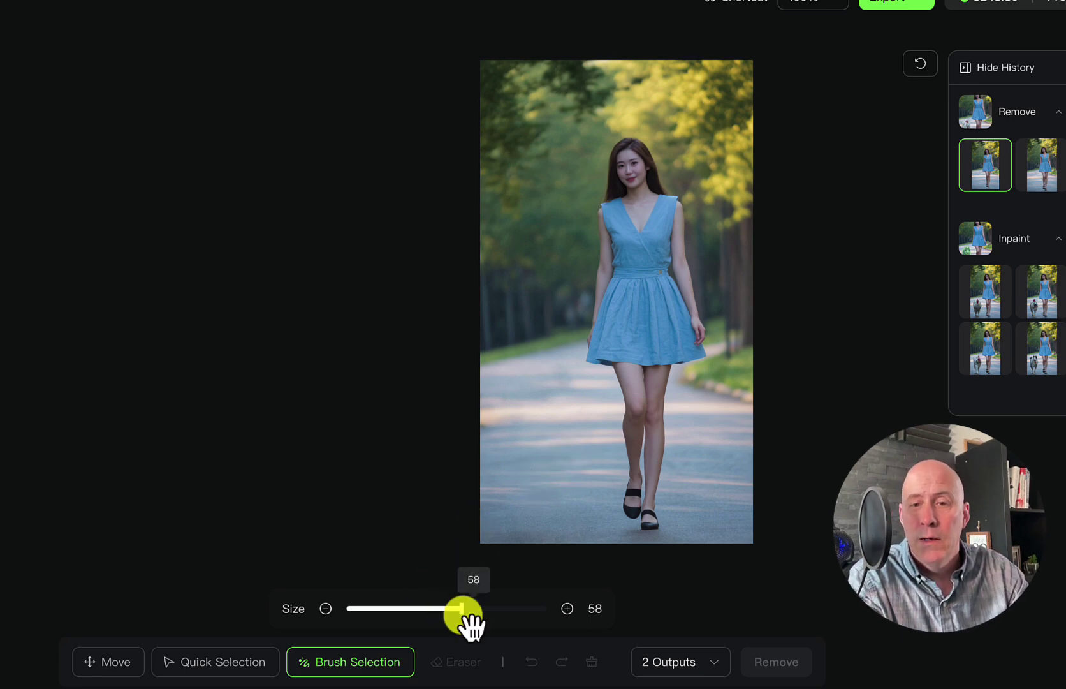
- Adjust the selection brush size in small increments until it reaches 72
key("bracketleft")
key("bracketleft")
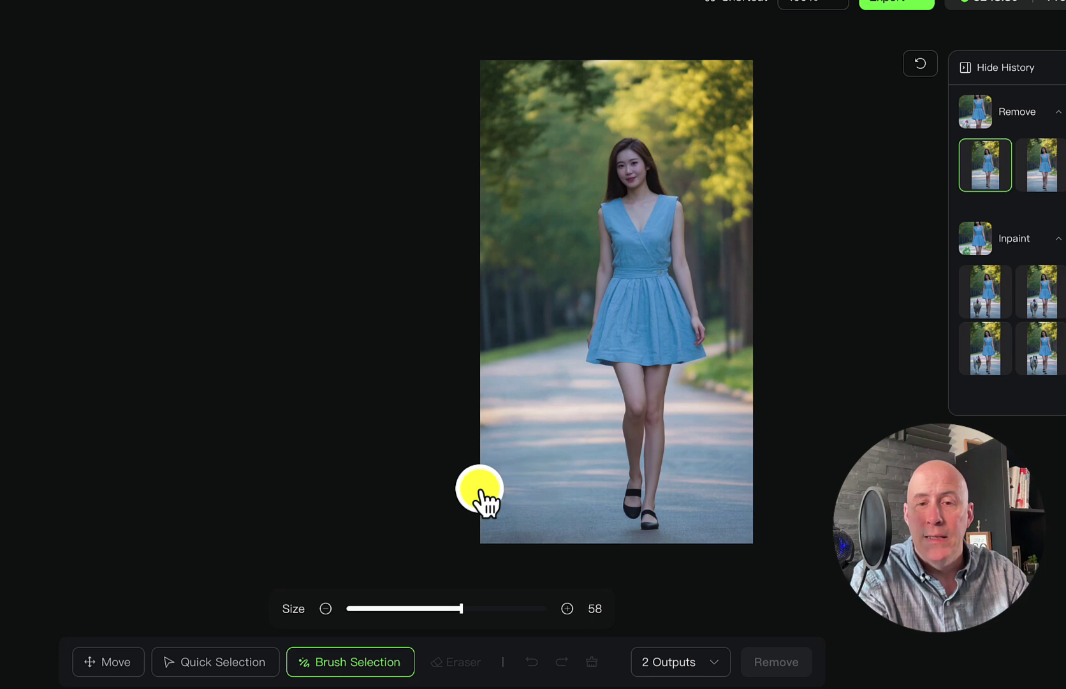
key("bracketright")
key("bracketright")
key("bracketright")
key("bracketright")
key("bracketright")
key("bracketright")
key("bracketright")
key("bracketright")
key("bracketright")
key("bracketright")
key("bracketright")
key("bracketright")
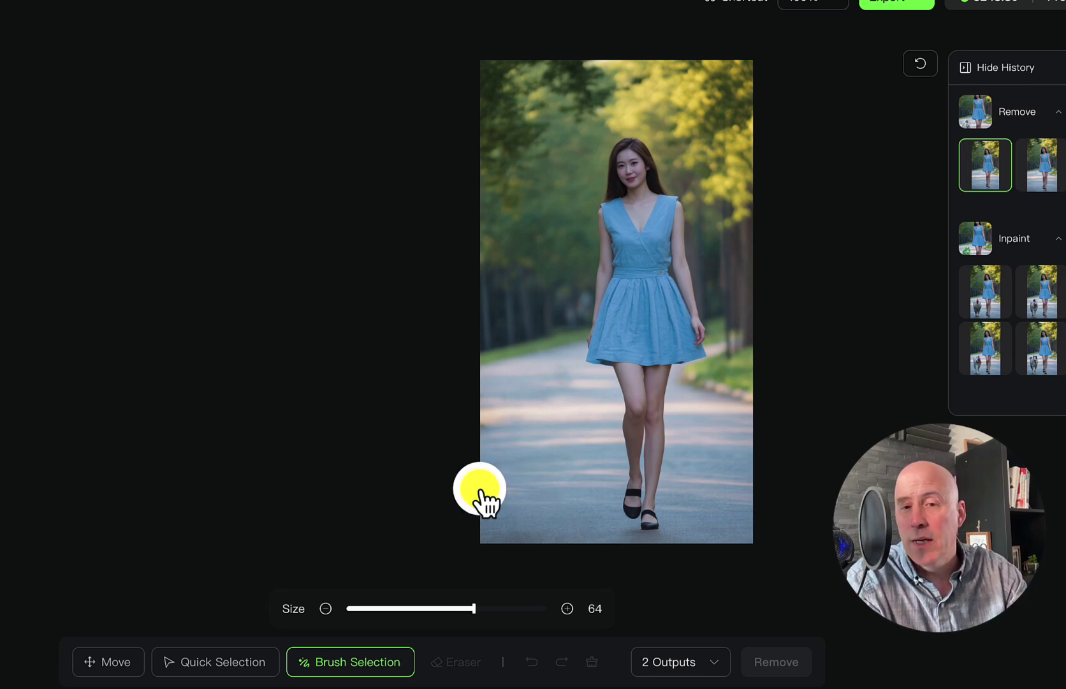
key("bracketleft")
key("bracketleft")
key("bracketleft")
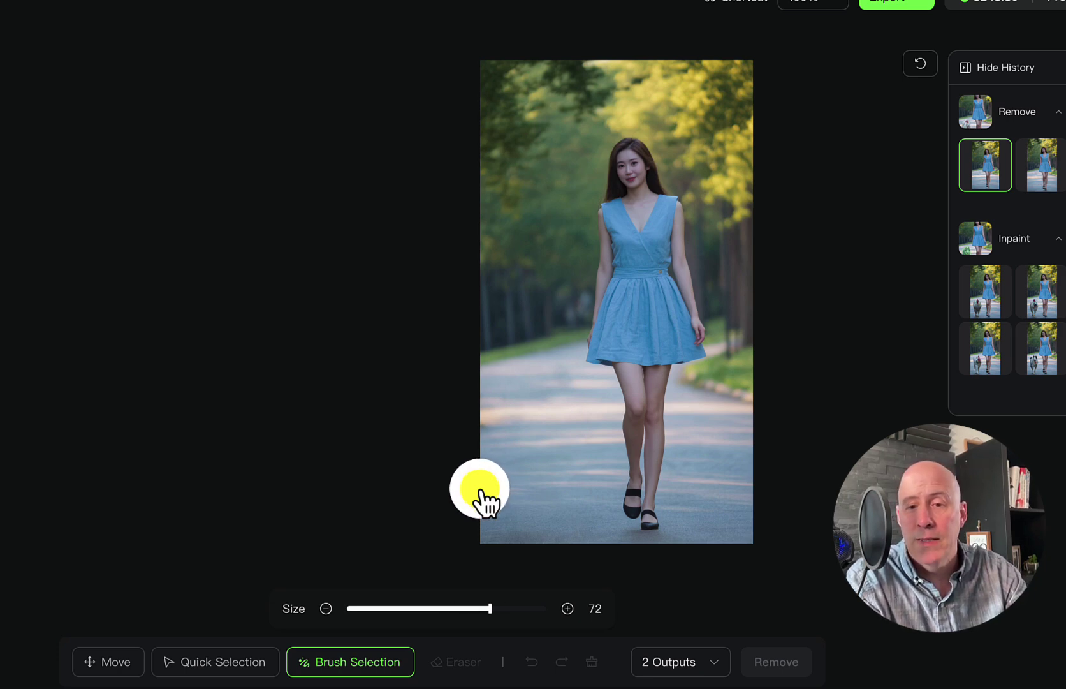
- Check the available output counts, switch to the Eraser and clear the whole selection
left_click(662, 667)
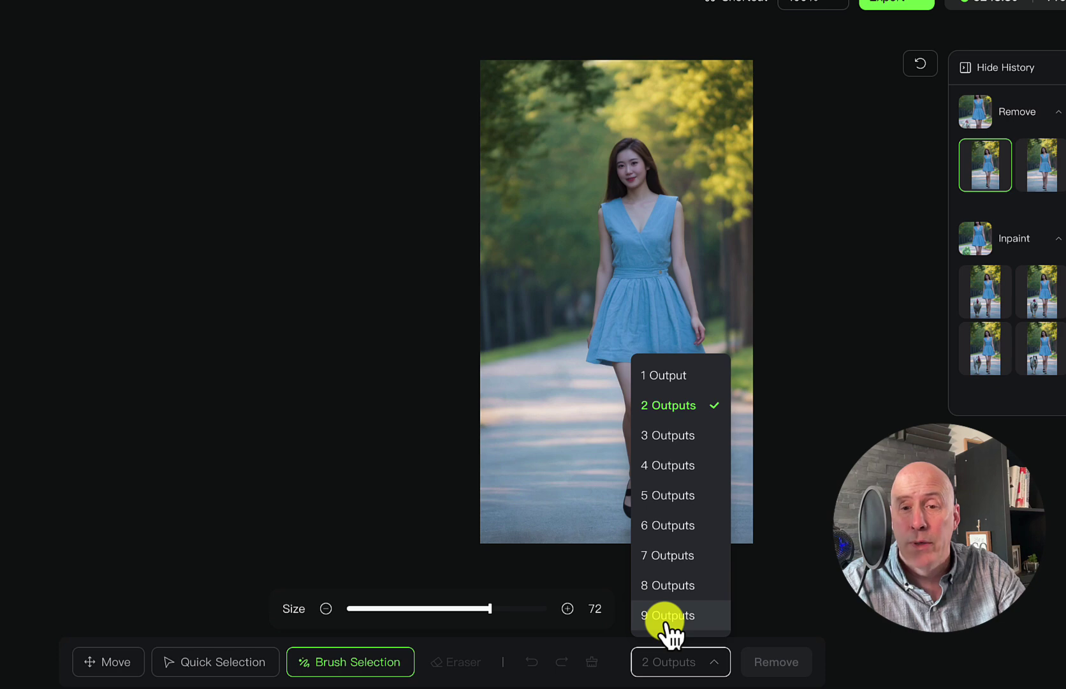
left_click(461, 663)
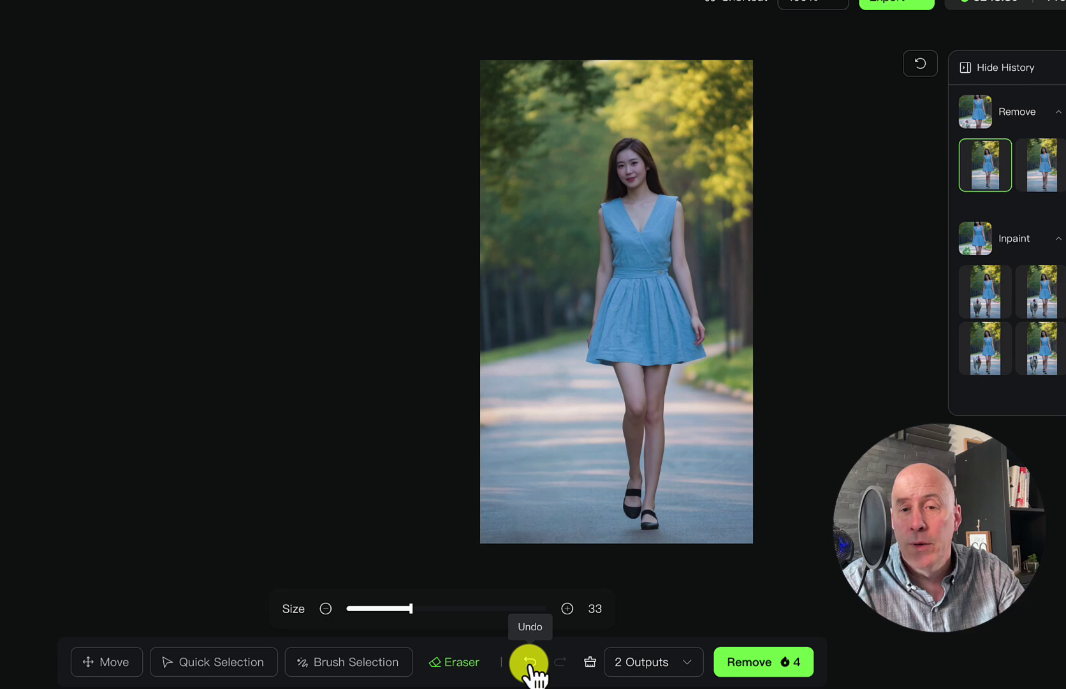
left_click(589, 667)
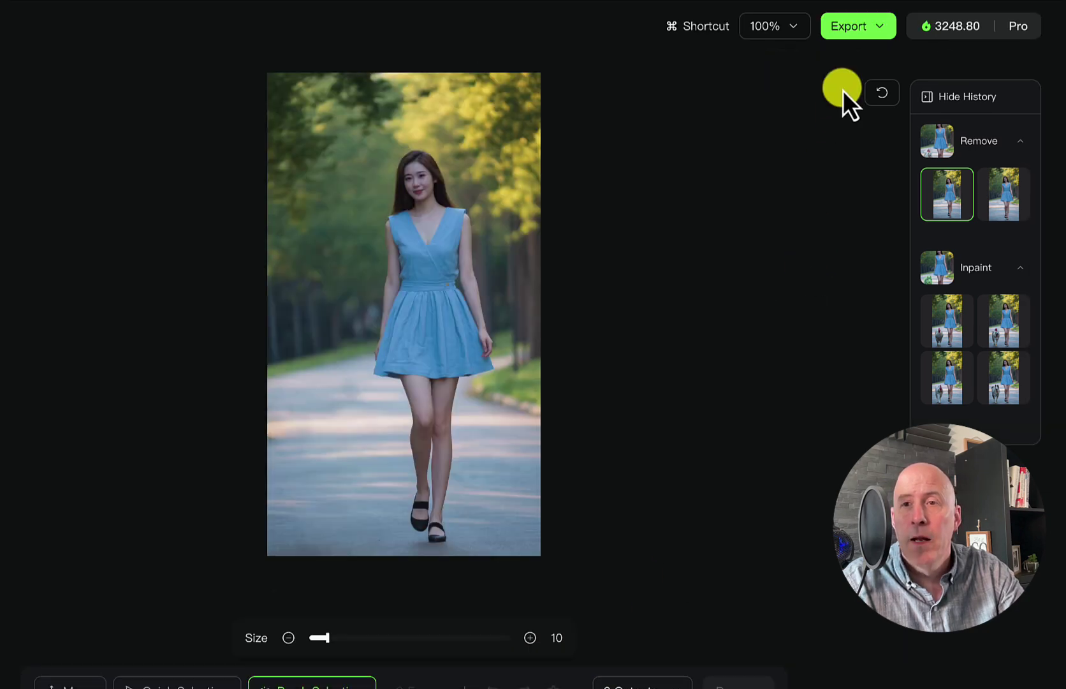
- Look over the export, zoom level and shortcut options
mouse_move(851, 41)
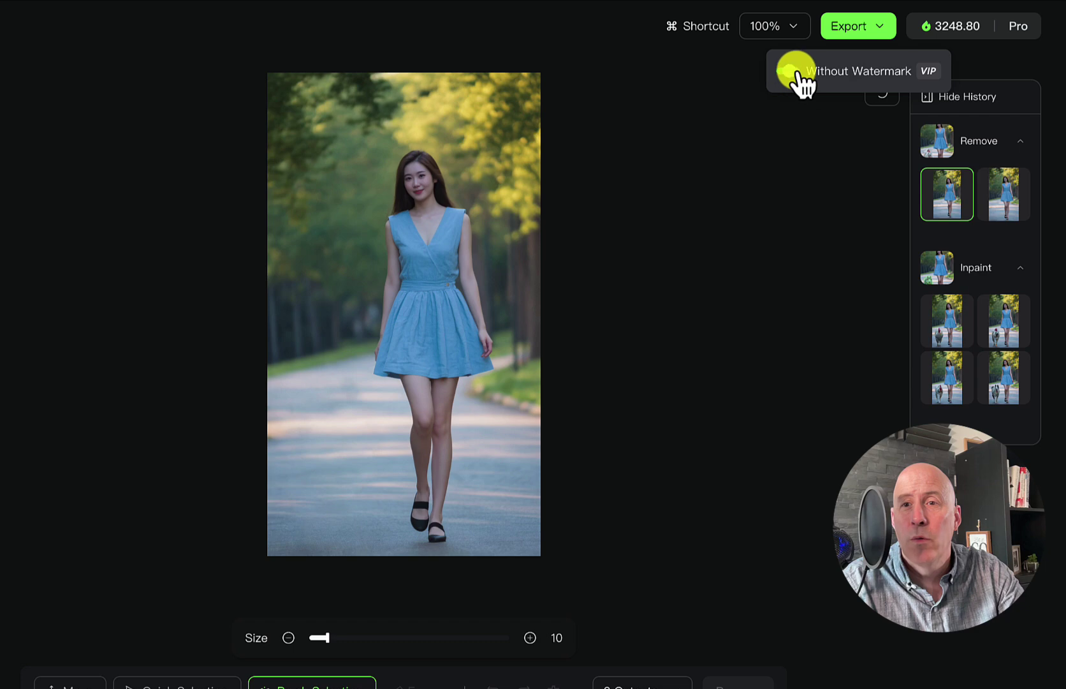
mouse_move(779, 29)
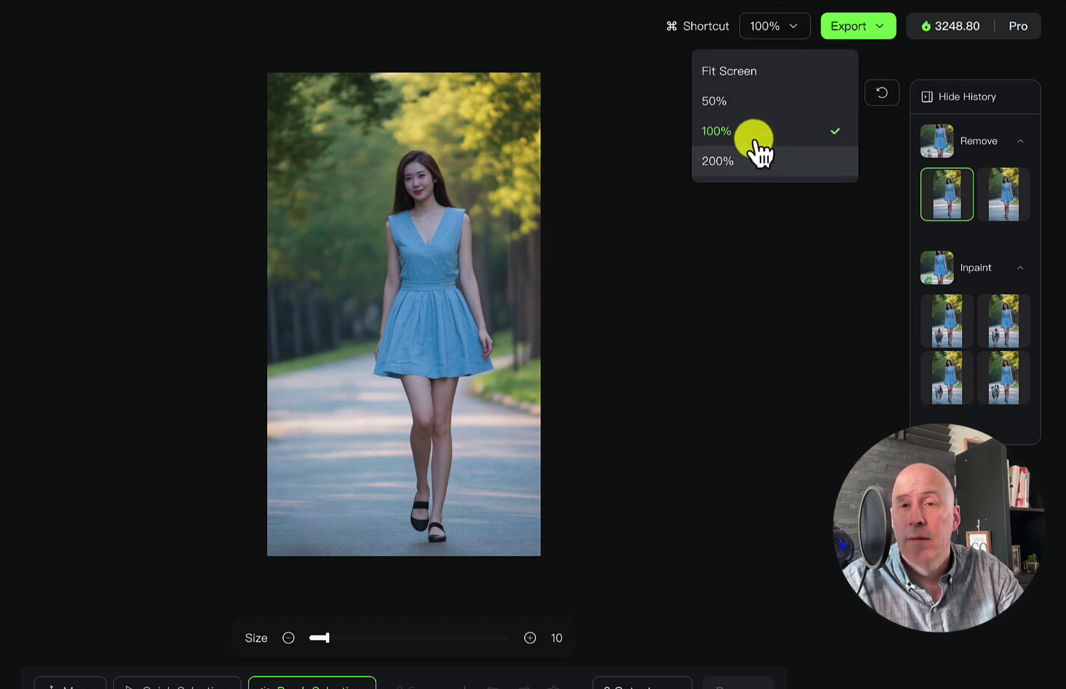
mouse_move(703, 33)
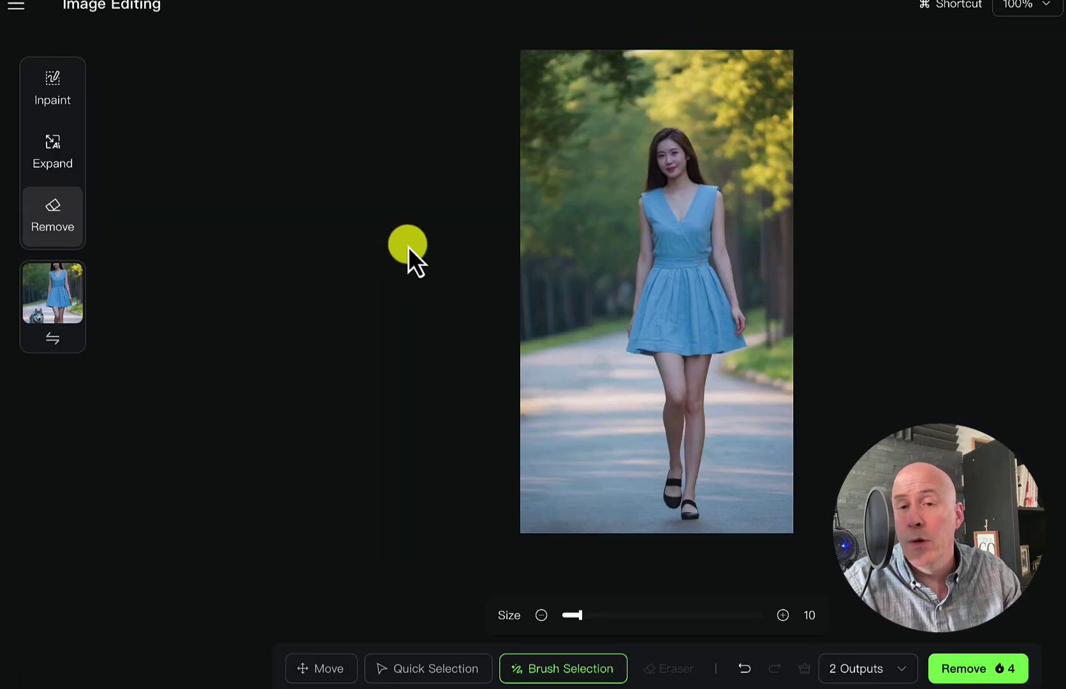
- Replace the image being edited by uploading the cosmetics product photo on marble
left_click(54, 340)
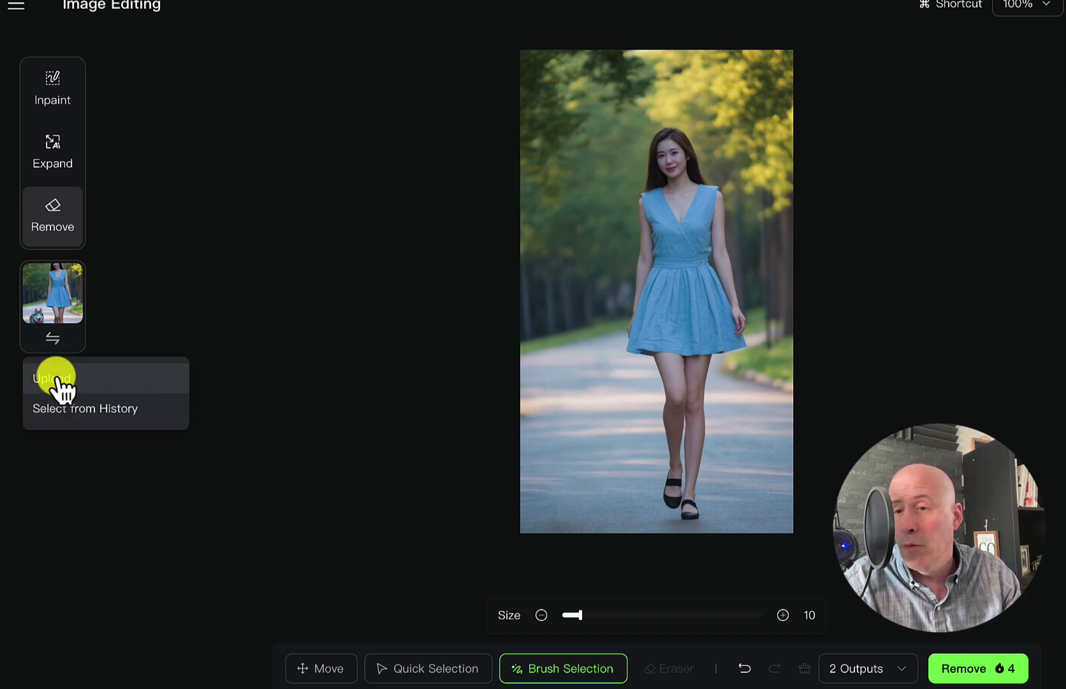
left_click(56, 382)
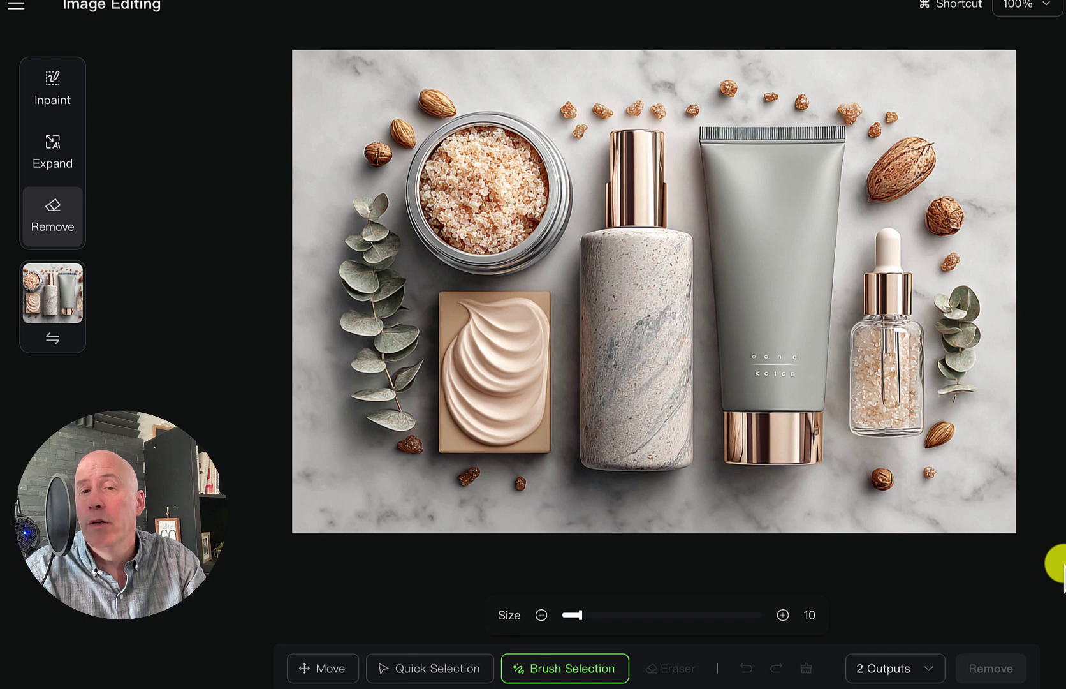
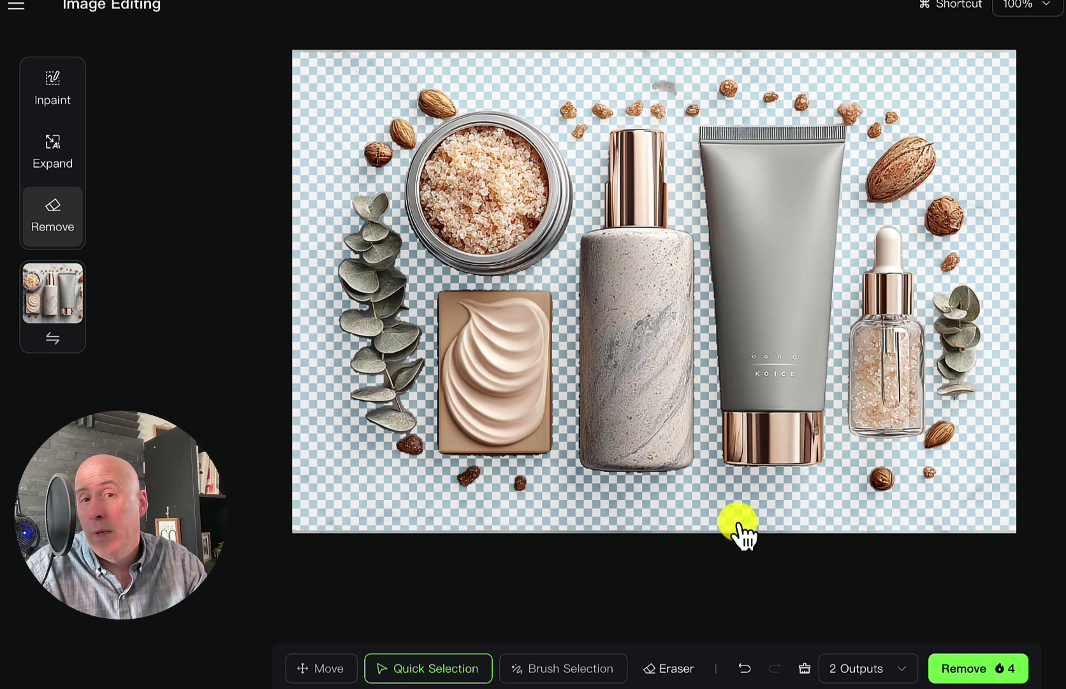
- Undo the background selection, brush over the round walnut near the dropper bottle and remove it with 2 outputs
left_click(744, 668)
left_click(568, 669)
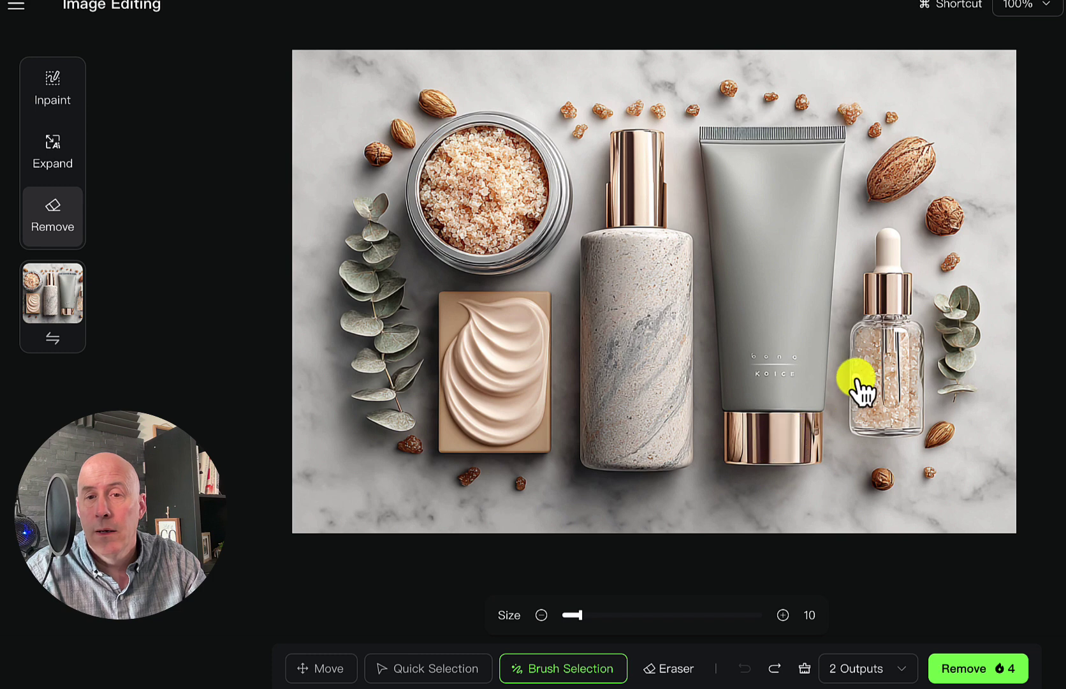
mouse_move(959, 218)
left_mouse_down()
mouse_move(937, 226)
mouse_move(936, 204)
mouse_move(916, 224)
mouse_move(964, 210)
mouse_move(942, 200)
mouse_move(954, 201)
mouse_move(953, 230)
mouse_move(935, 214)
mouse_move(949, 237)
mouse_move(928, 227)
mouse_move(933, 203)
mouse_move(951, 199)
mouse_move(942, 219)
left_mouse_up()
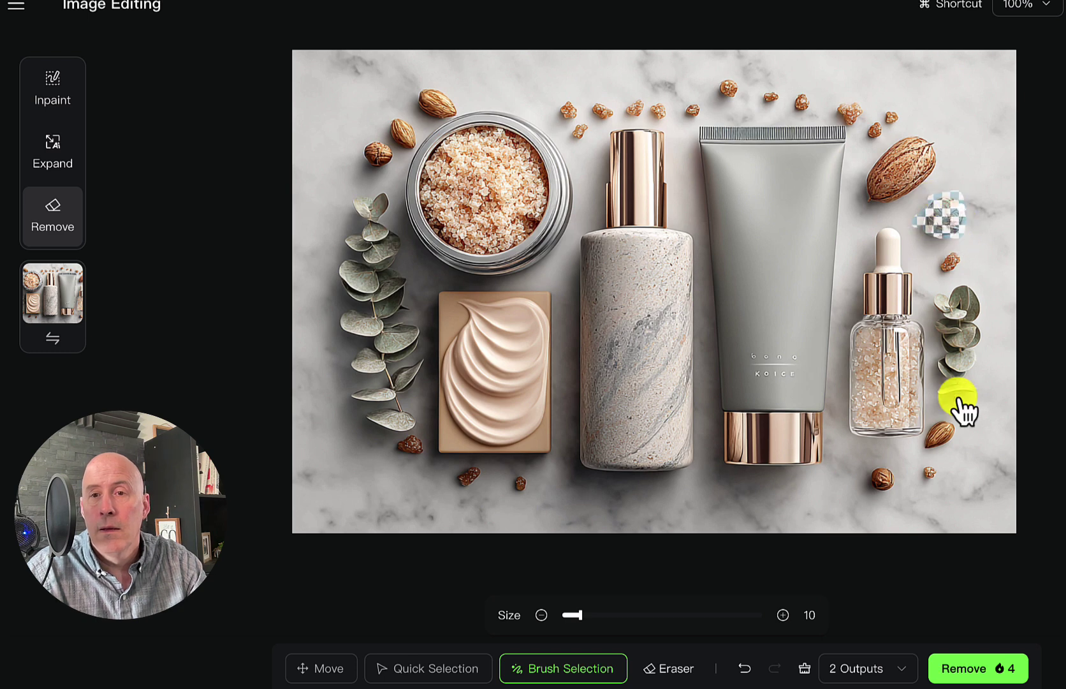
left_click(955, 668)
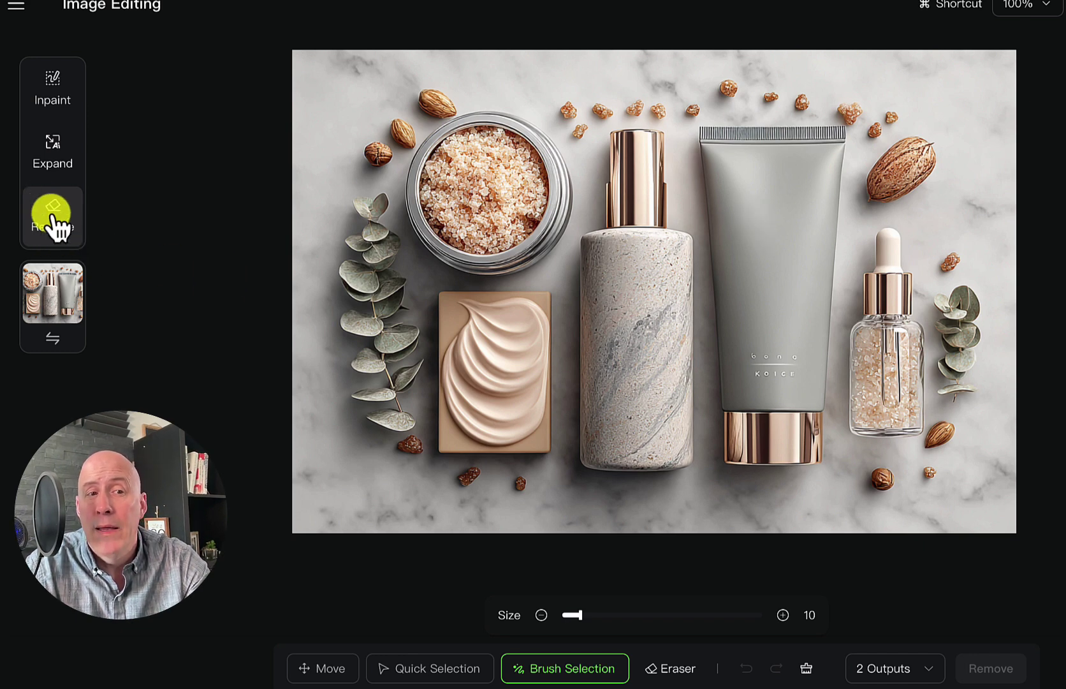
- Brush an Inpaint selection over the large nut above the dropper bottle and enlarge the brush to 36
left_click(54, 89)
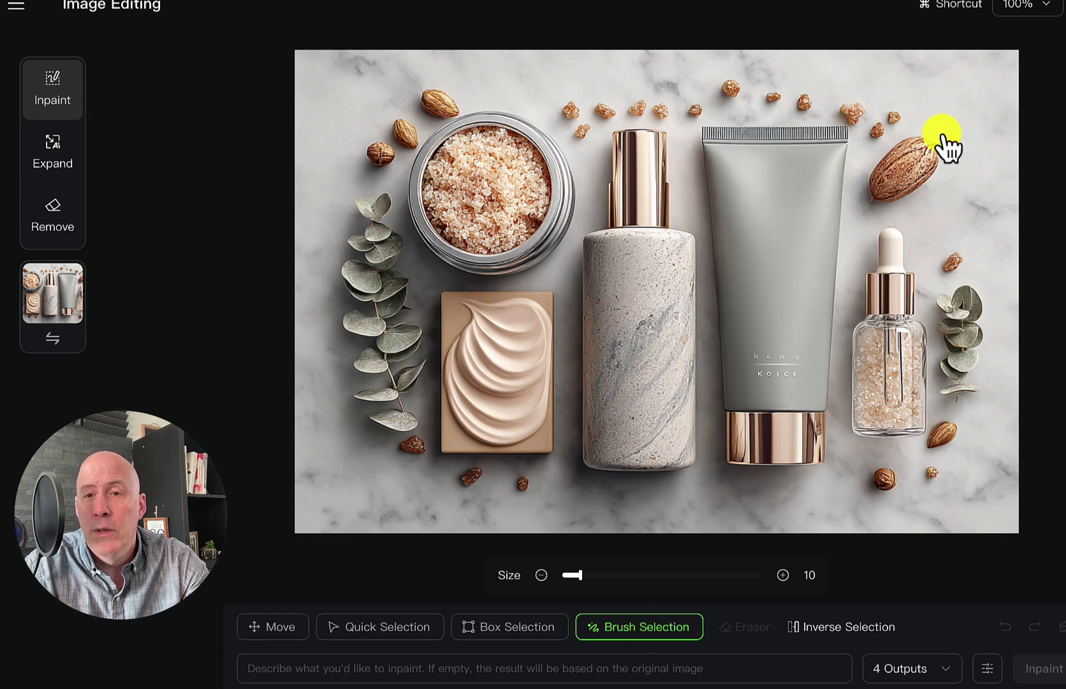
mouse_move(940, 137)
left_mouse_down()
mouse_move(906, 144)
mouse_move(873, 184)
mouse_move(930, 137)
mouse_move(942, 161)
mouse_move(877, 203)
mouse_move(909, 189)
mouse_move(928, 159)
mouse_move(893, 188)
mouse_move(908, 152)
mouse_move(900, 175)
mouse_move(870, 195)
mouse_move(911, 184)
mouse_move(935, 158)
mouse_move(913, 140)
mouse_move(867, 185)
mouse_move(889, 169)
left_mouse_up()
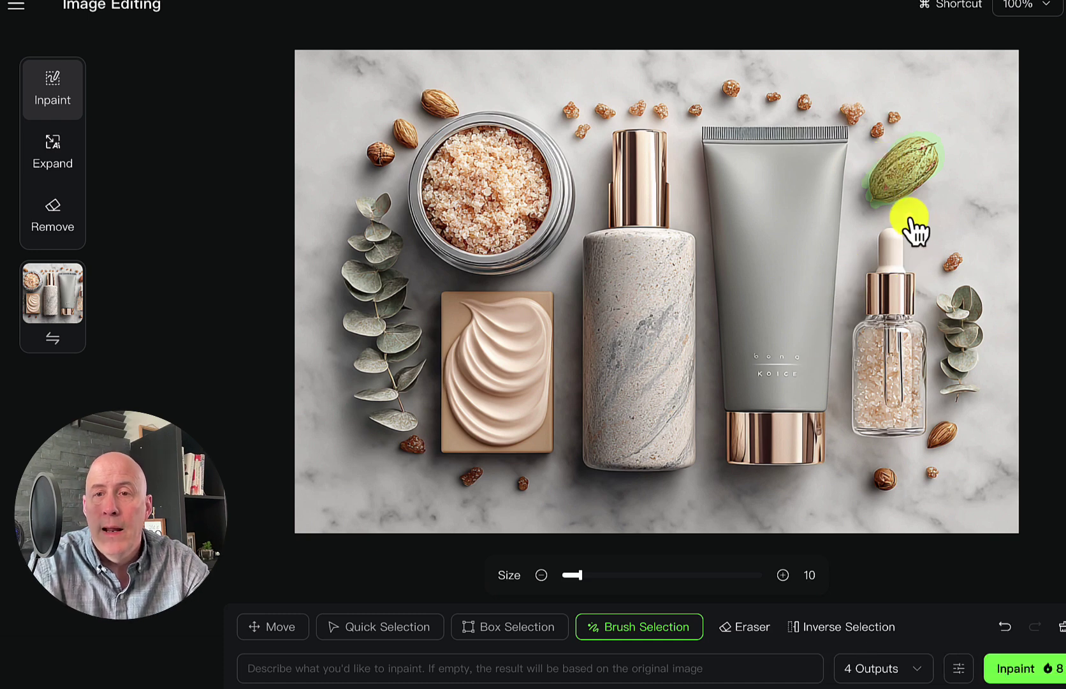
key("bracketright")
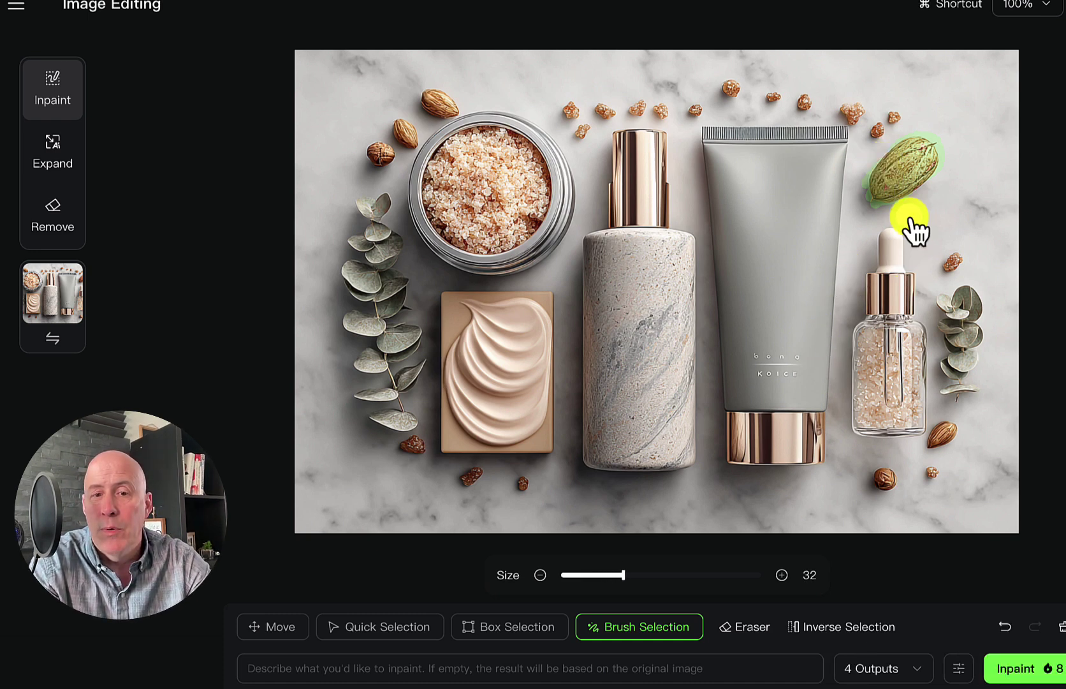
- Inpaint the selected nut with the prompt "turn into a stawberry", requesting 2 outputs
left_click(587, 668)
type("turn into a stawb")
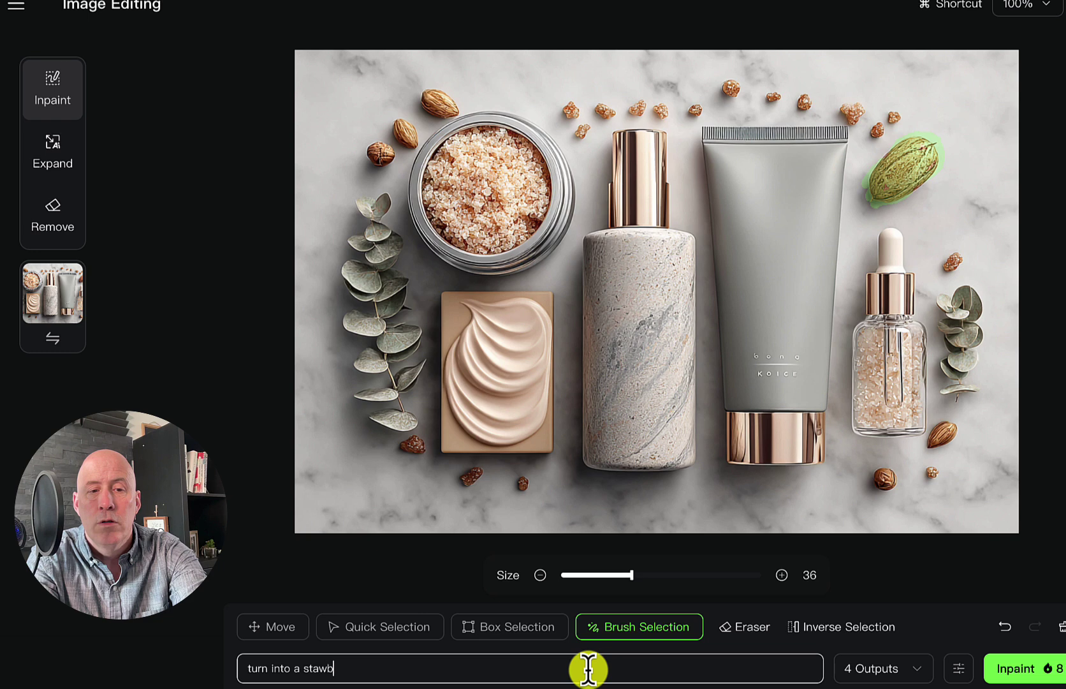
type("erry")
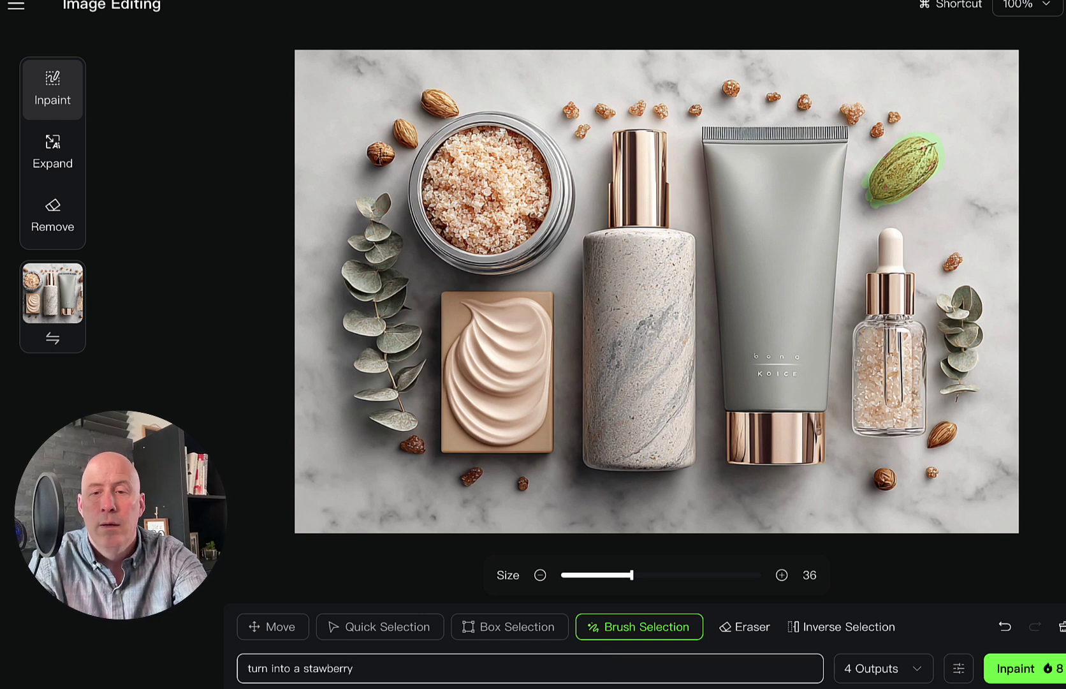
left_click(889, 670)
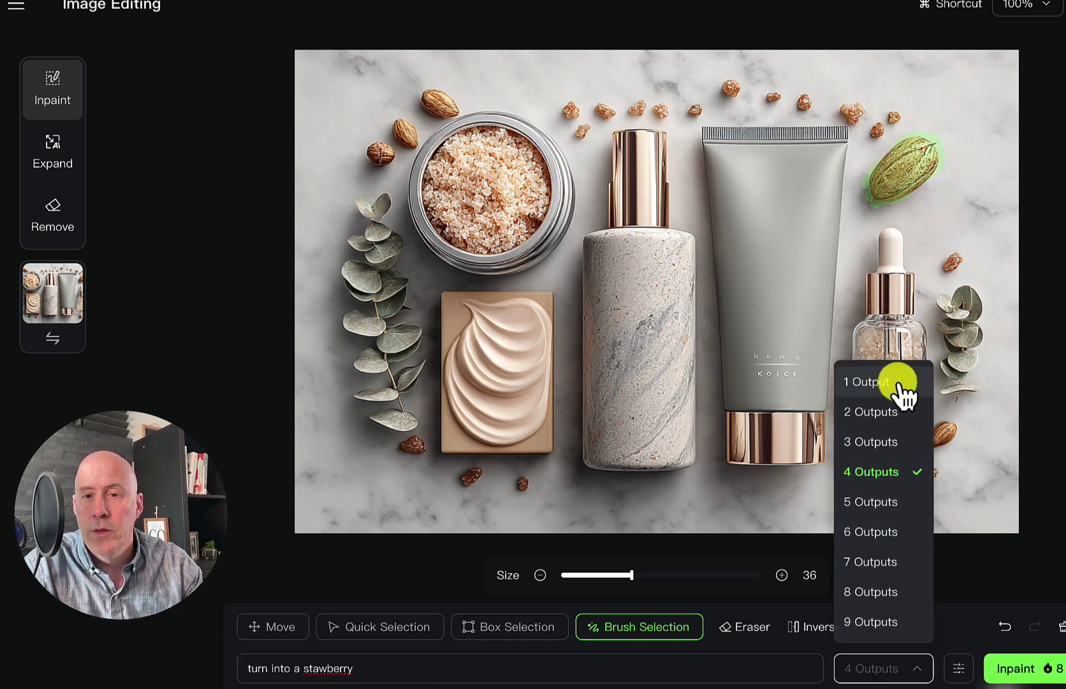
left_click(877, 410)
left_click(1032, 669)
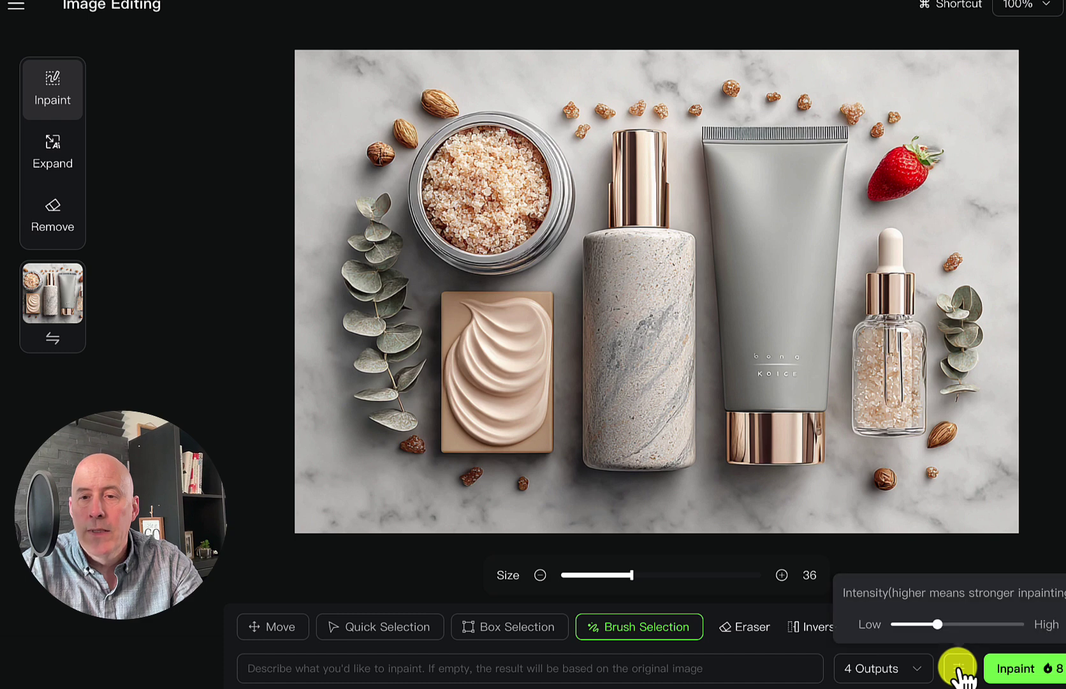
- Raise the inpainting intensity close to High, brush over the strawberry and inpaint it with the prompt "fat stawberry"
mouse_move(959, 669)
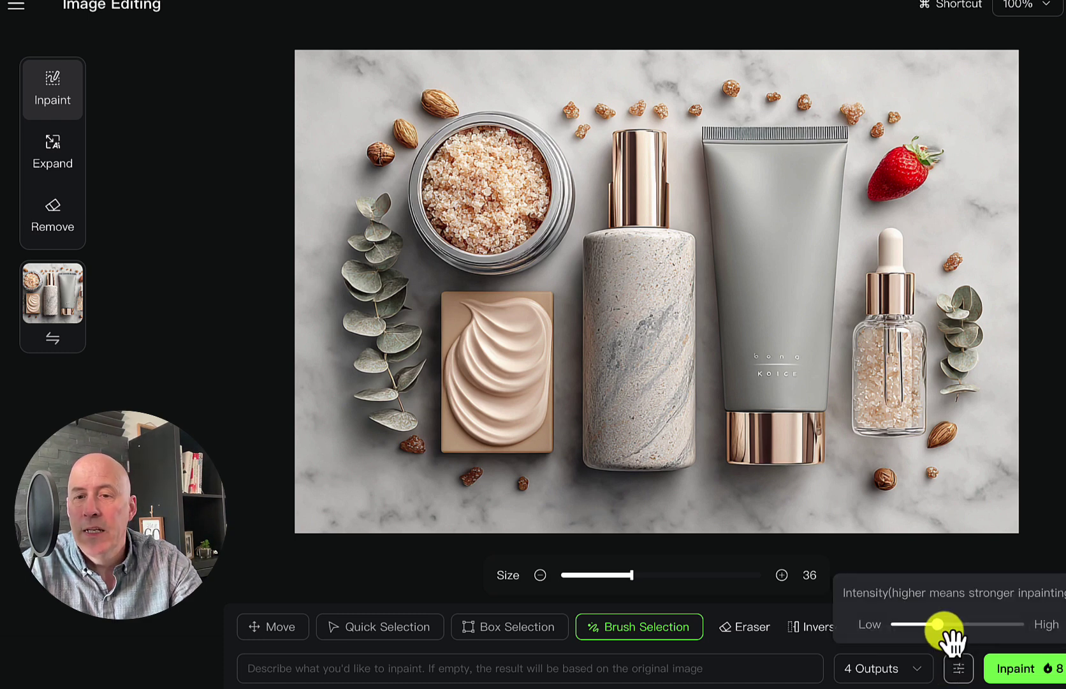
left_click_drag(952, 632, 1025, 634)
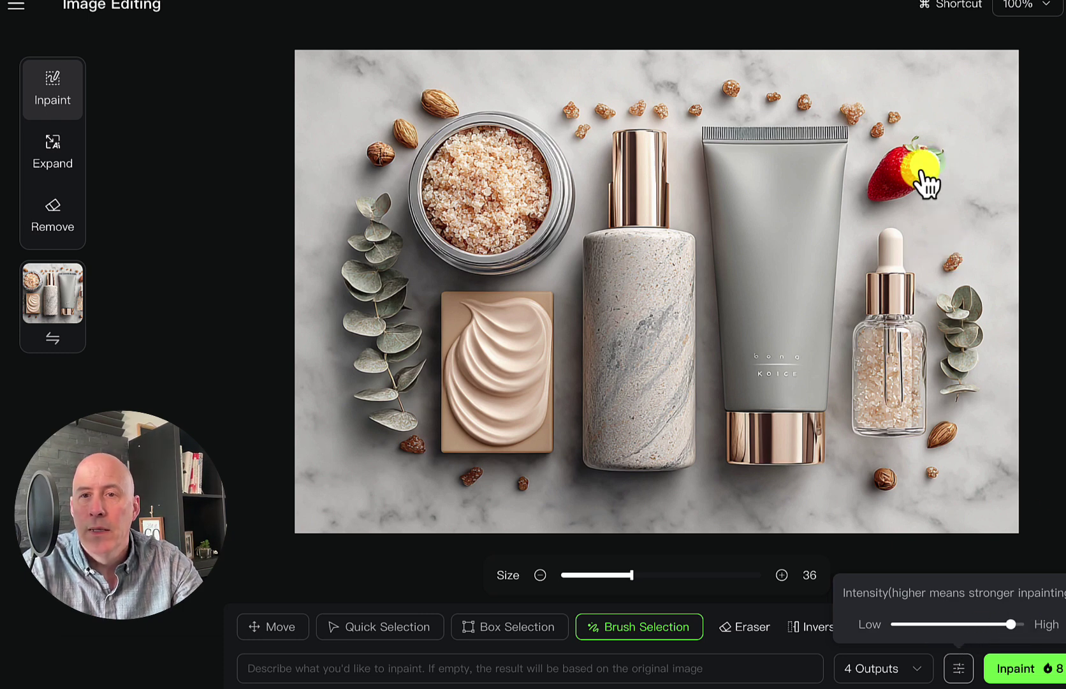
mouse_move(887, 178)
left_mouse_down()
mouse_move(918, 156)
mouse_move(877, 186)
mouse_move(872, 205)
left_mouse_up()
left_click(601, 666)
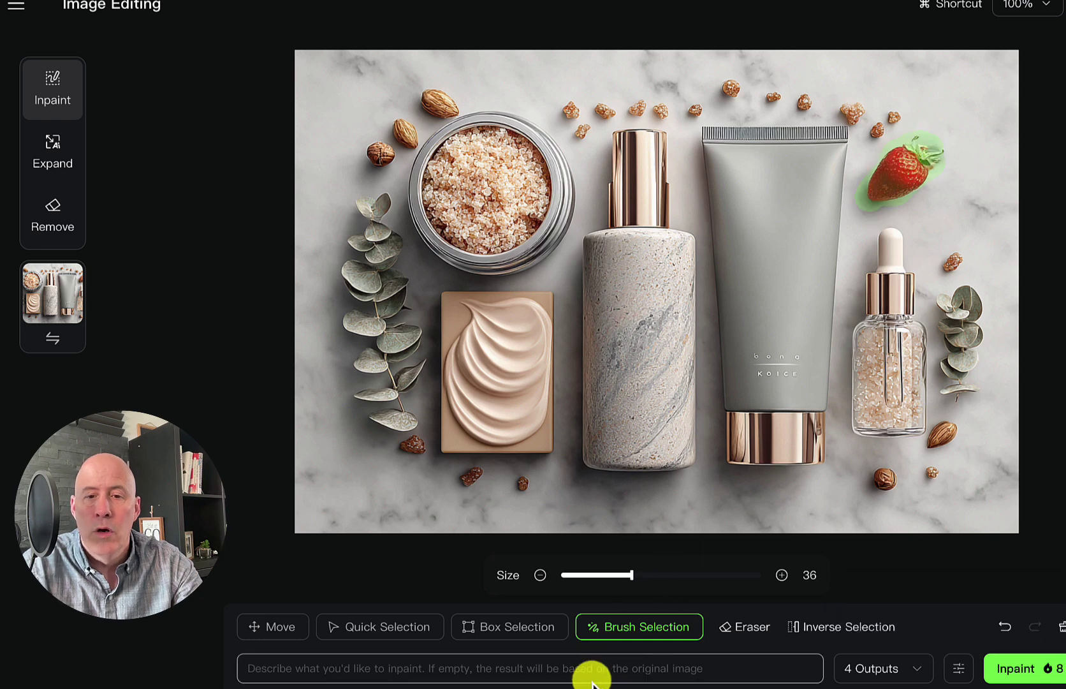
type("fat stawberry")
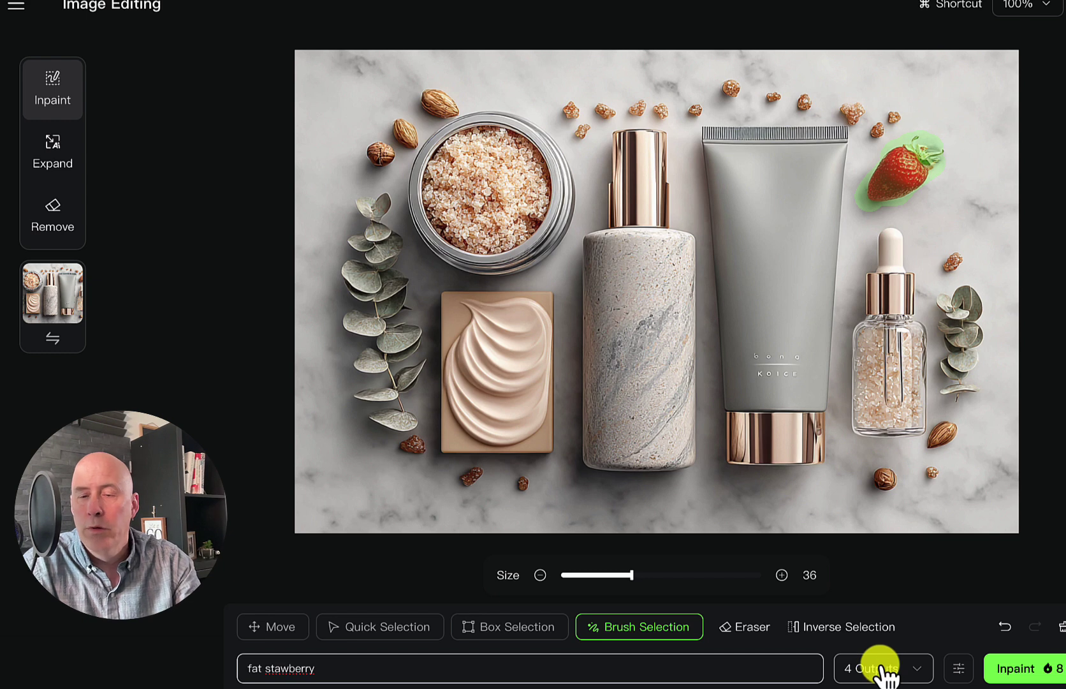
left_click(1036, 669)
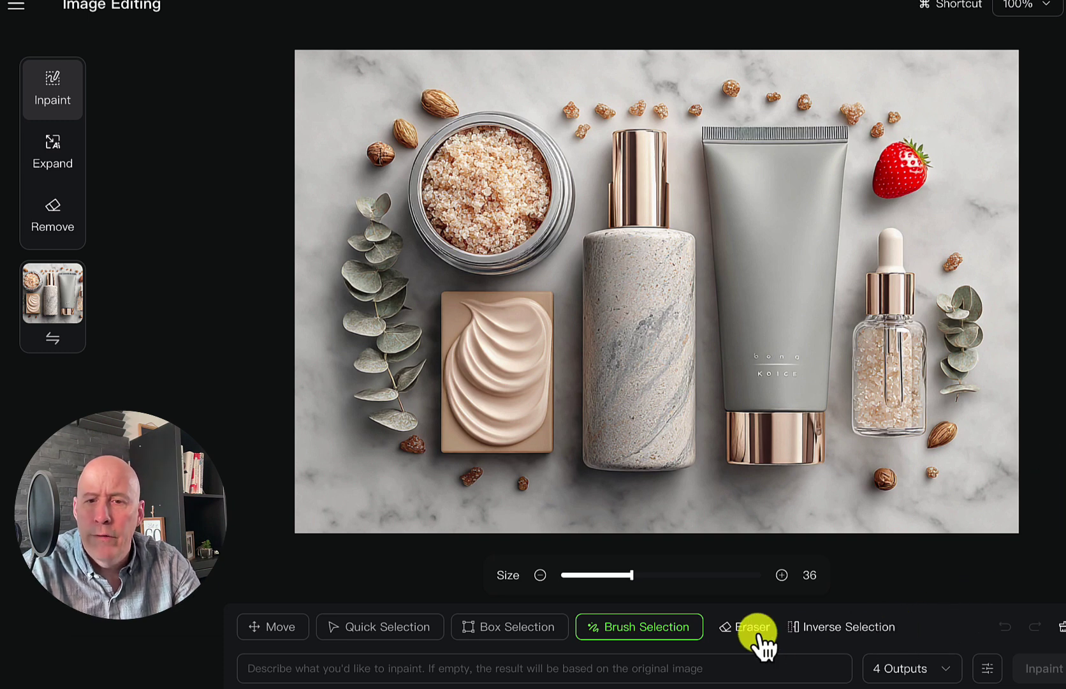
- Draw a box selection around the strawberry
left_click(985, 671)
left_click(631, 630)
left_click(518, 633)
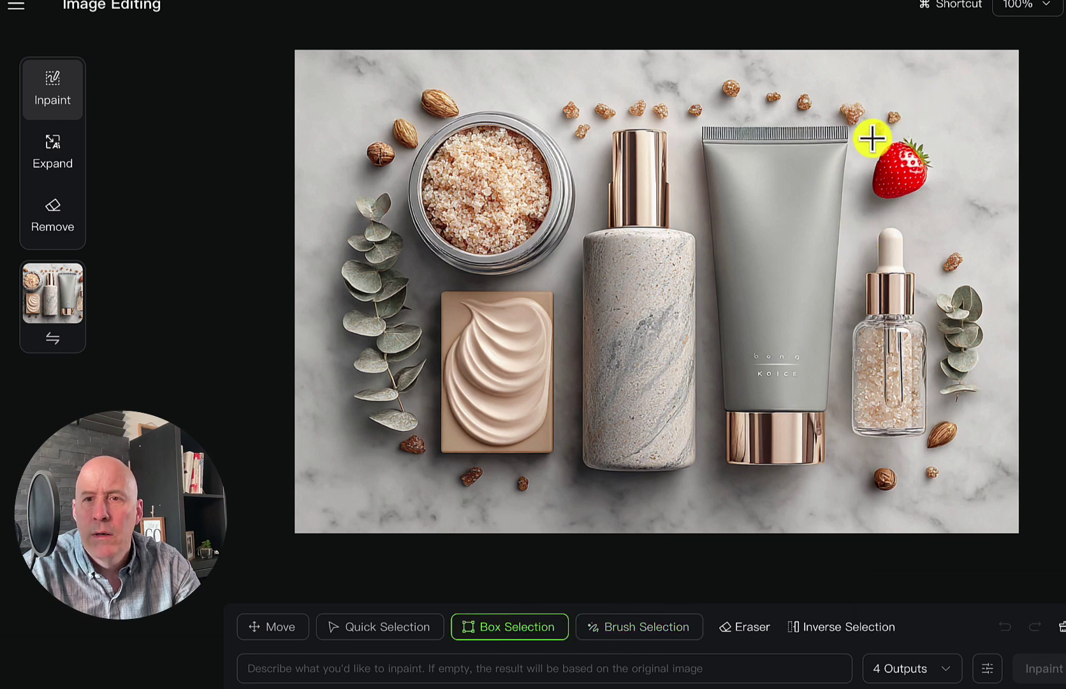
left_click_drag(873, 138, 939, 213)
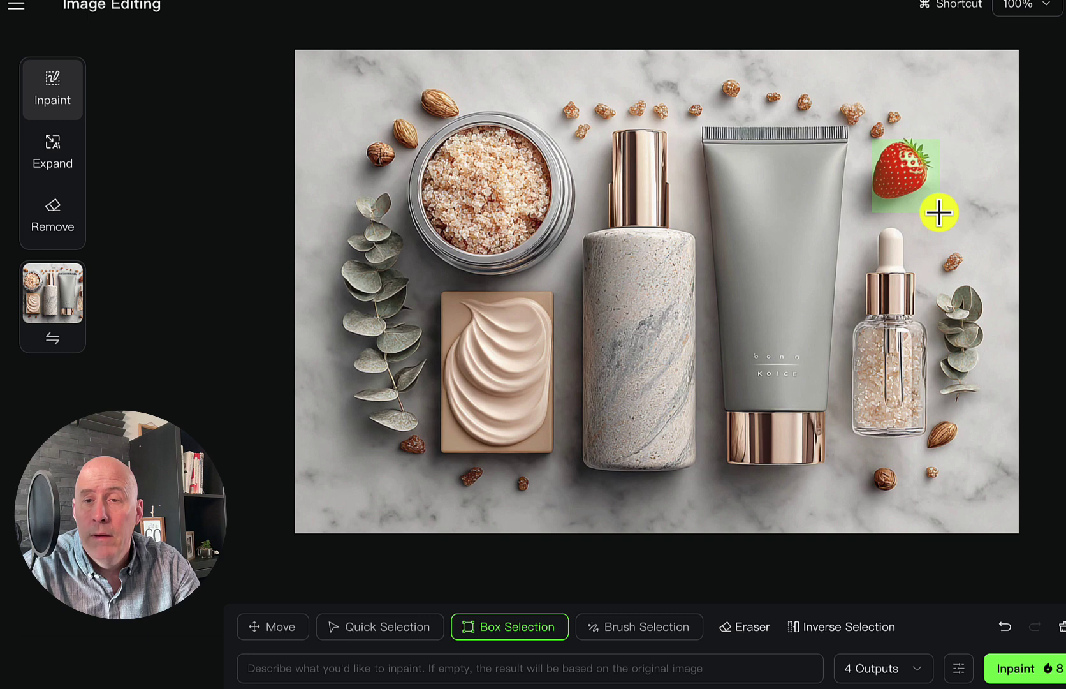
key("v")
left_click_drag(900, 178, 864, 174)
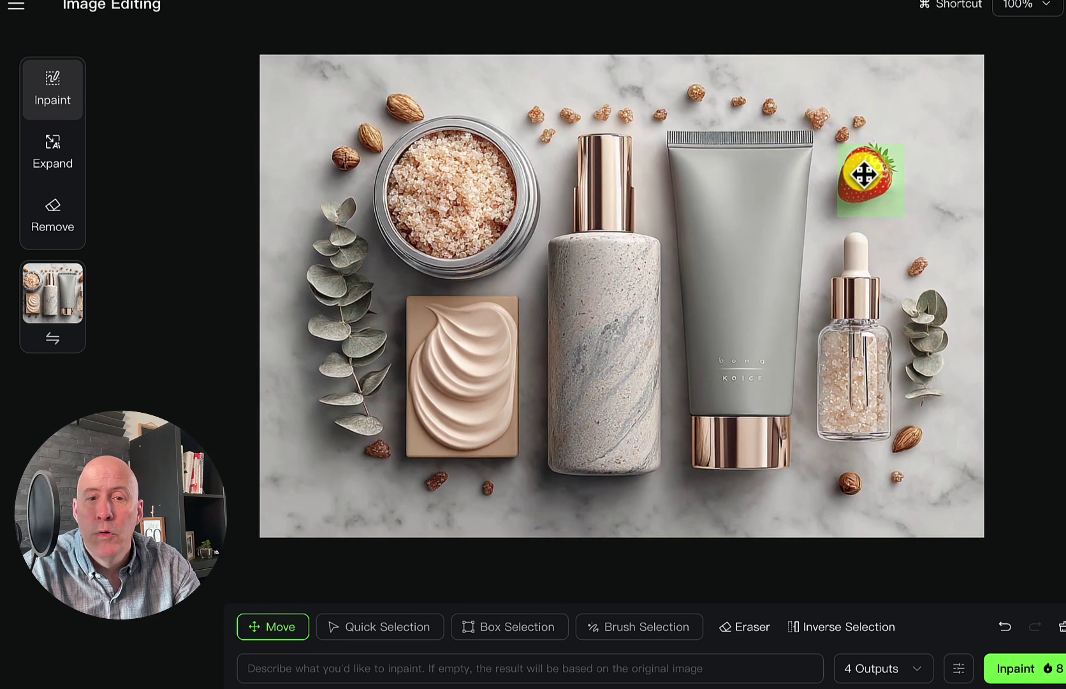
- Quick-select the marble background and erase the selection over and around the strawberry with the size 36 eraser
left_click(395, 627)
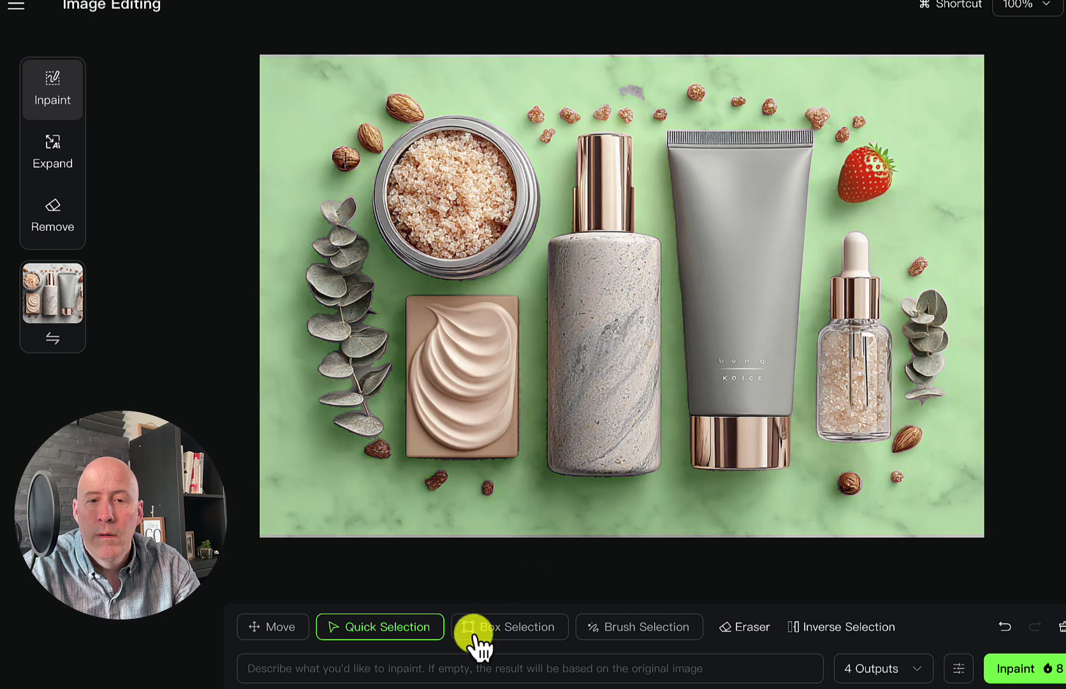
left_click(637, 630)
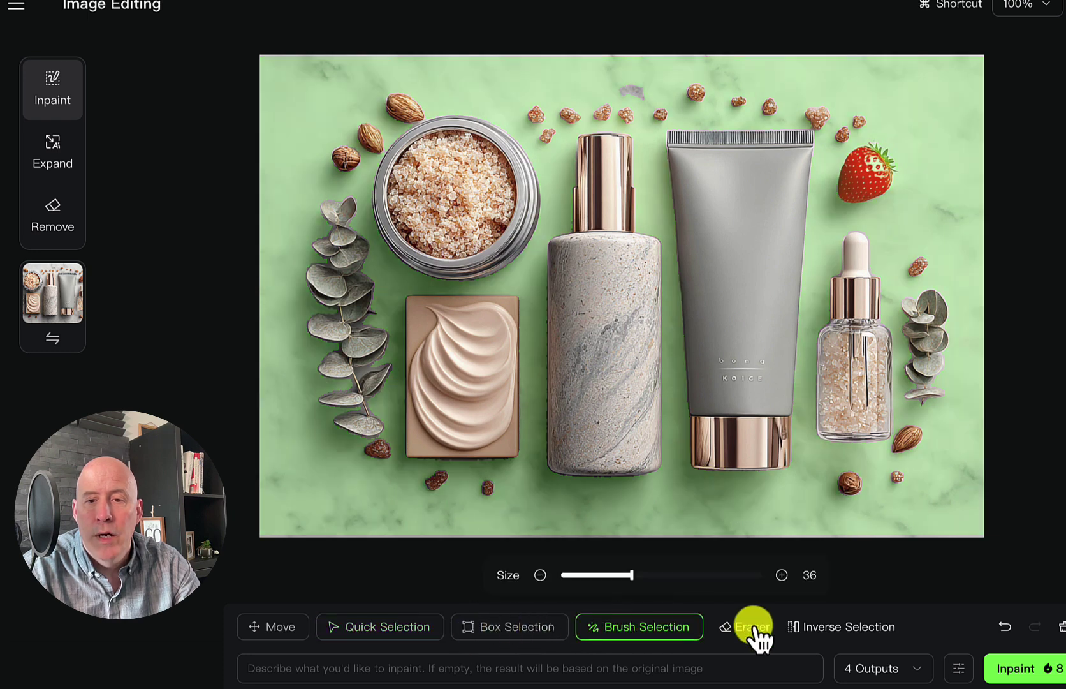
left_click(753, 628)
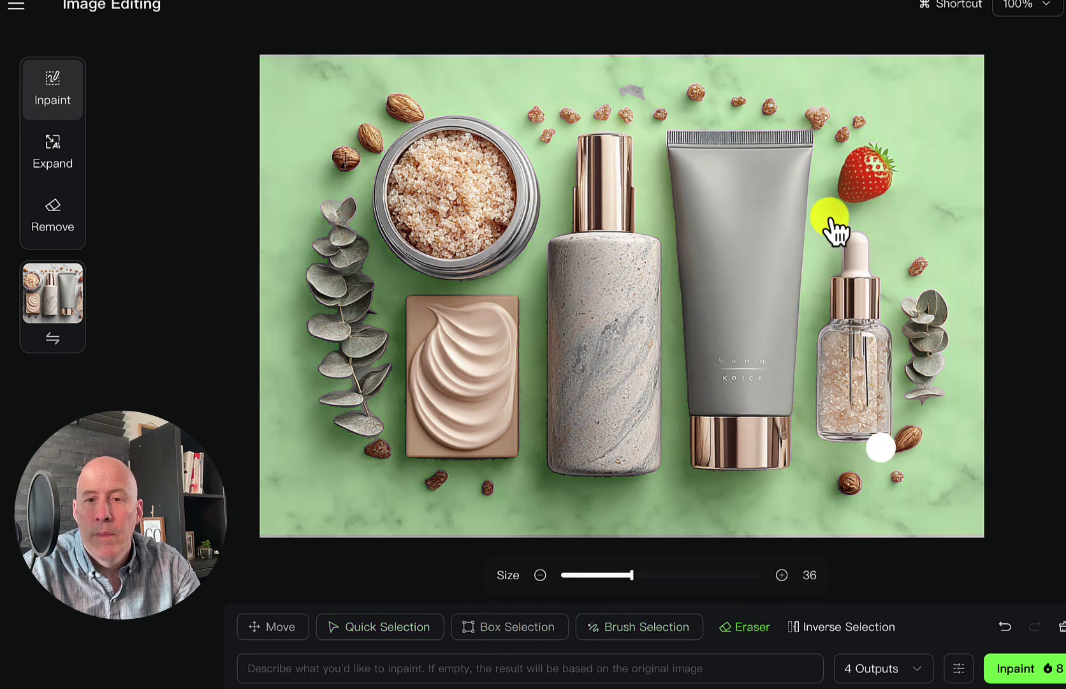
left_click_drag(830, 223, 852, 162)
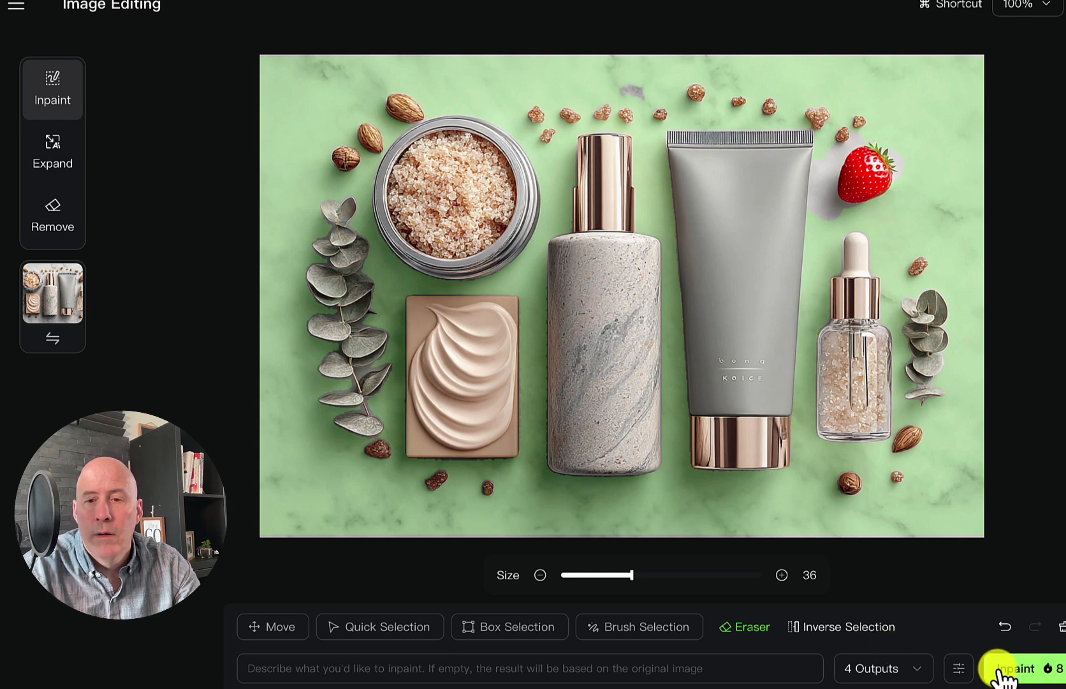
- Inpaint the selected marble background without a prompt, requesting 2 outputs
left_click(1020, 669)
left_click(896, 669)
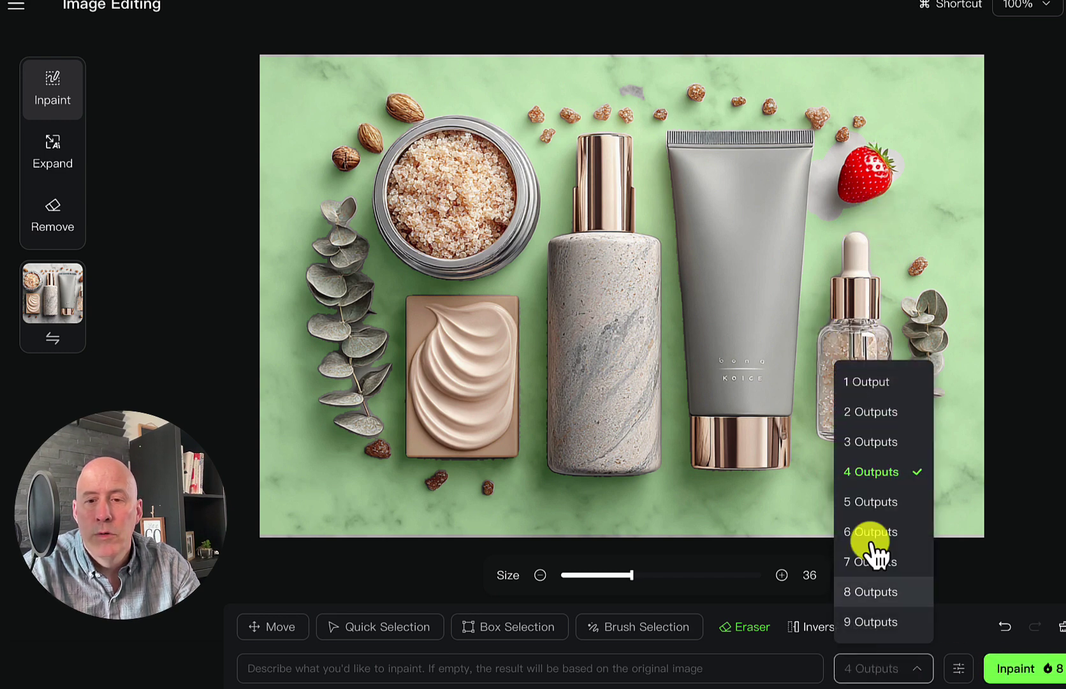
left_click(873, 411)
left_click(1032, 668)
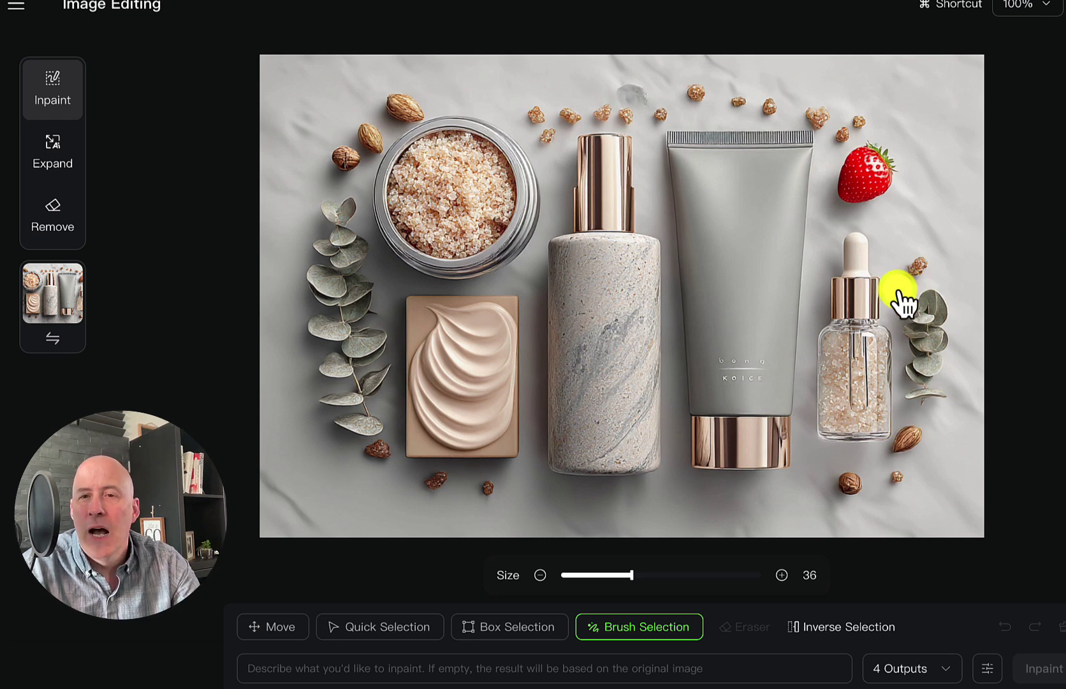
- Switch to the living-room photo and remove the rear orange pillow from the sofa using a size 32 brush
left_click(85, 367)
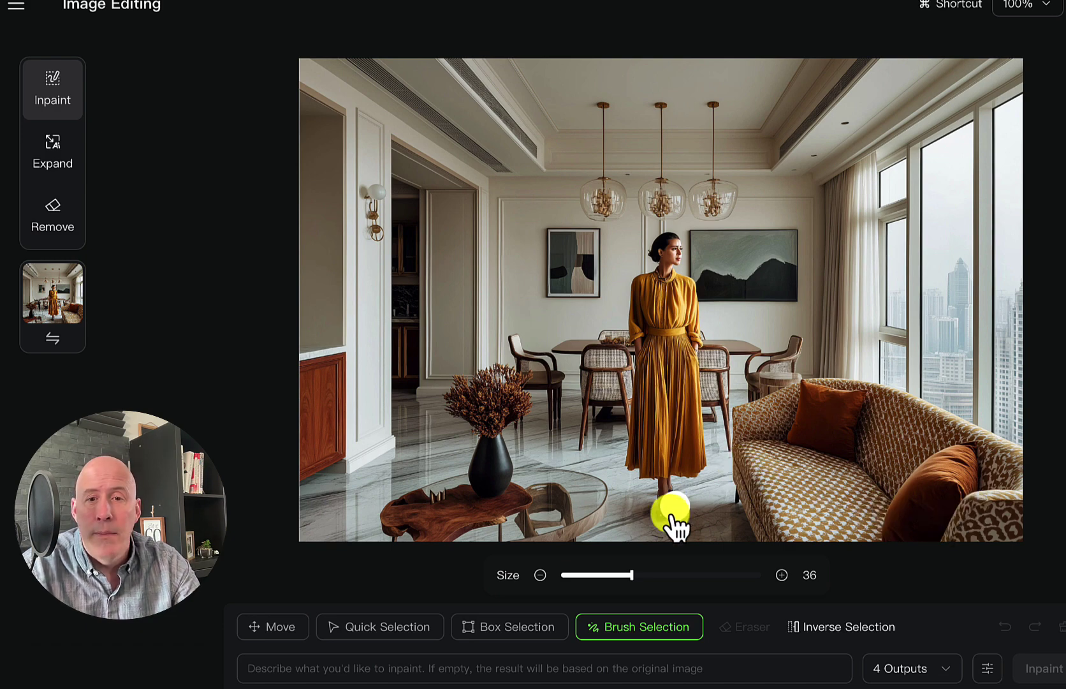
left_click(50, 229)
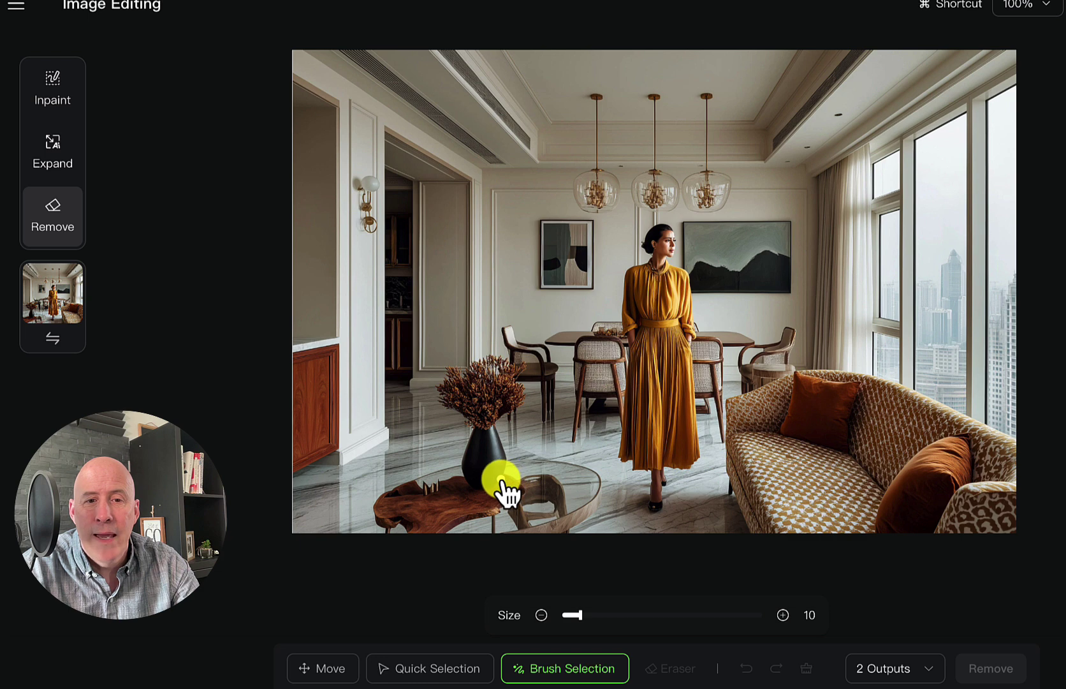
key("]")
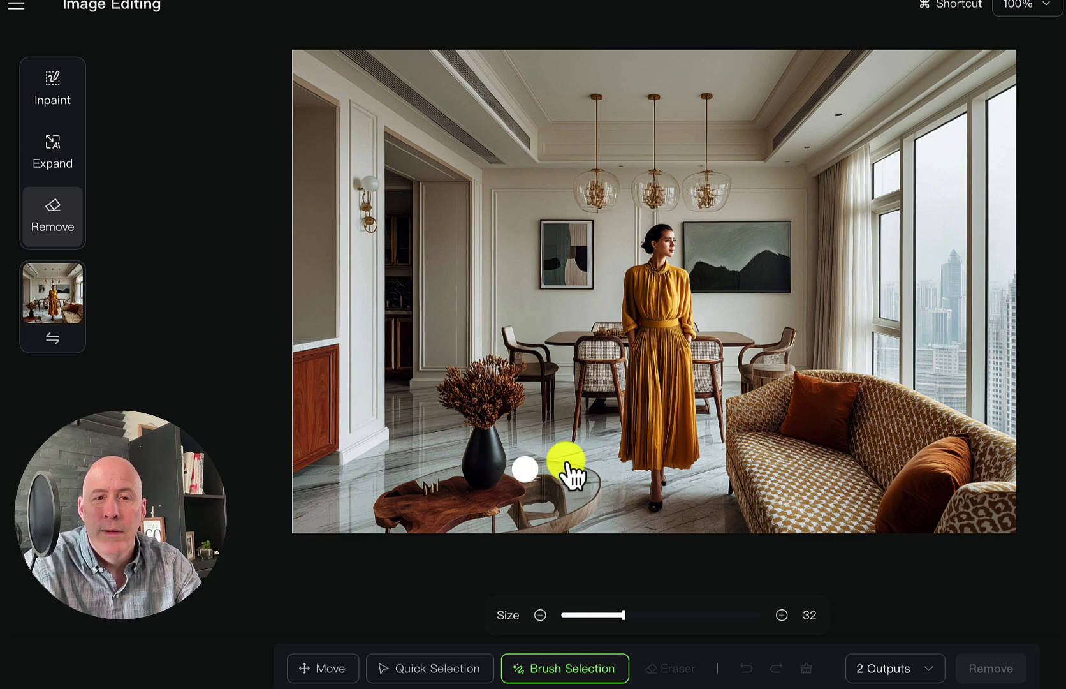
mouse_move(799, 377)
left_mouse_down()
mouse_move(790, 427)
mouse_move(842, 443)
mouse_move(852, 407)
mouse_move(838, 381)
mouse_move(816, 389)
mouse_move(838, 414)
mouse_move(816, 421)
left_mouse_up()
left_click(950, 663)
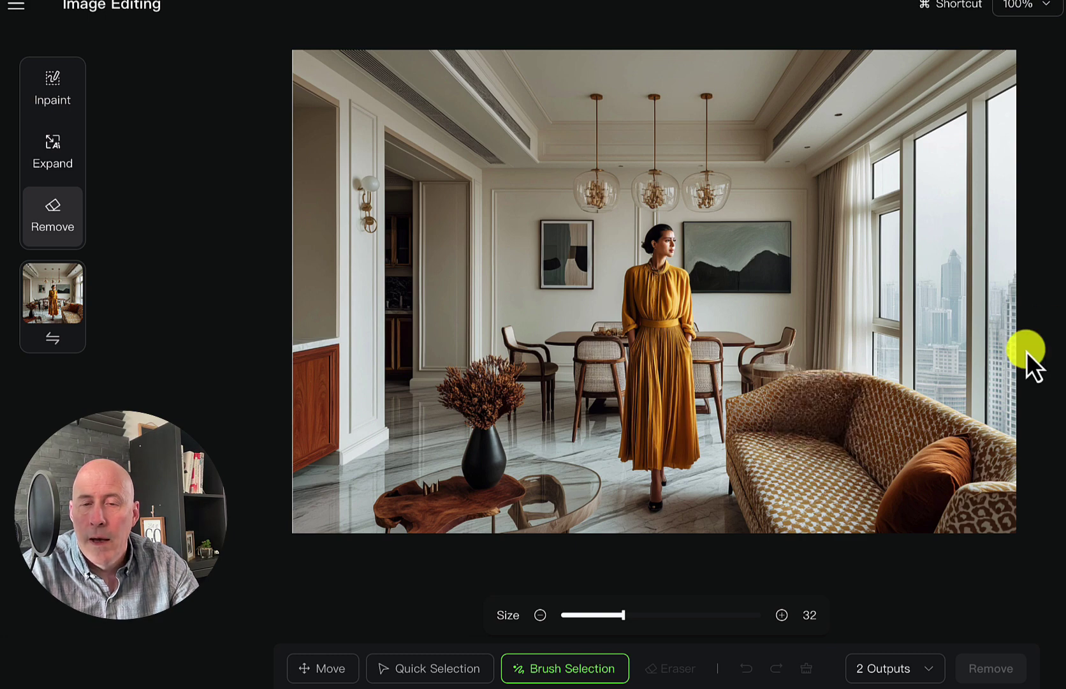
- Brush over the woman in the mustard dress and remove her from the room
scroll(944, 373, "up", 3)
scroll(945, 373, "up", 5)
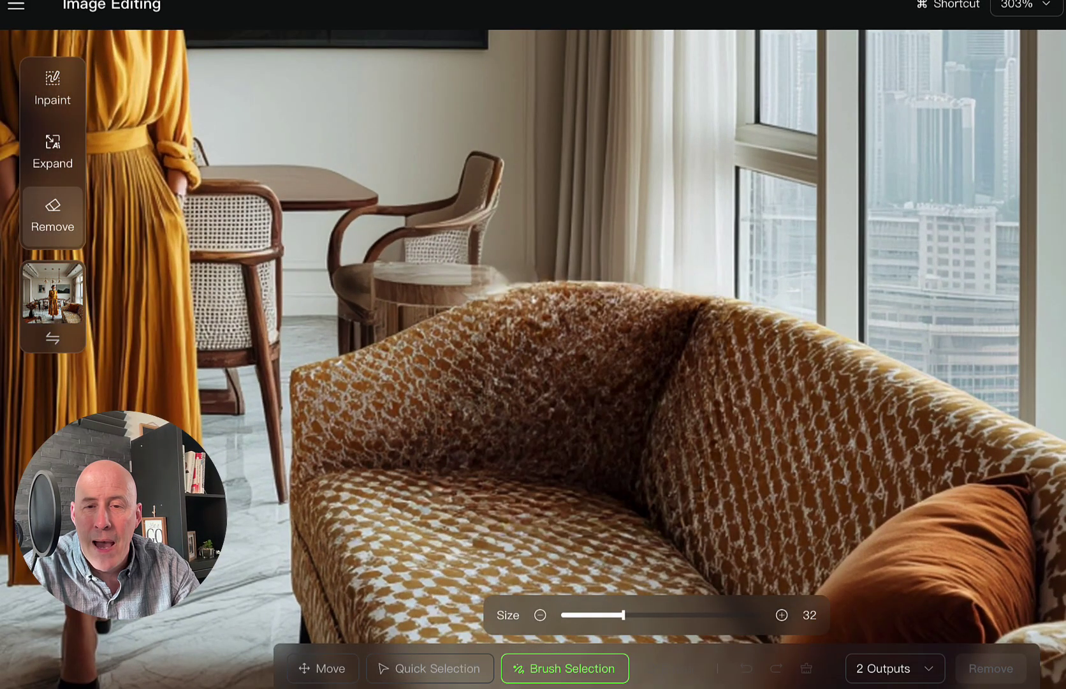
scroll(1028, 316, "down", 10)
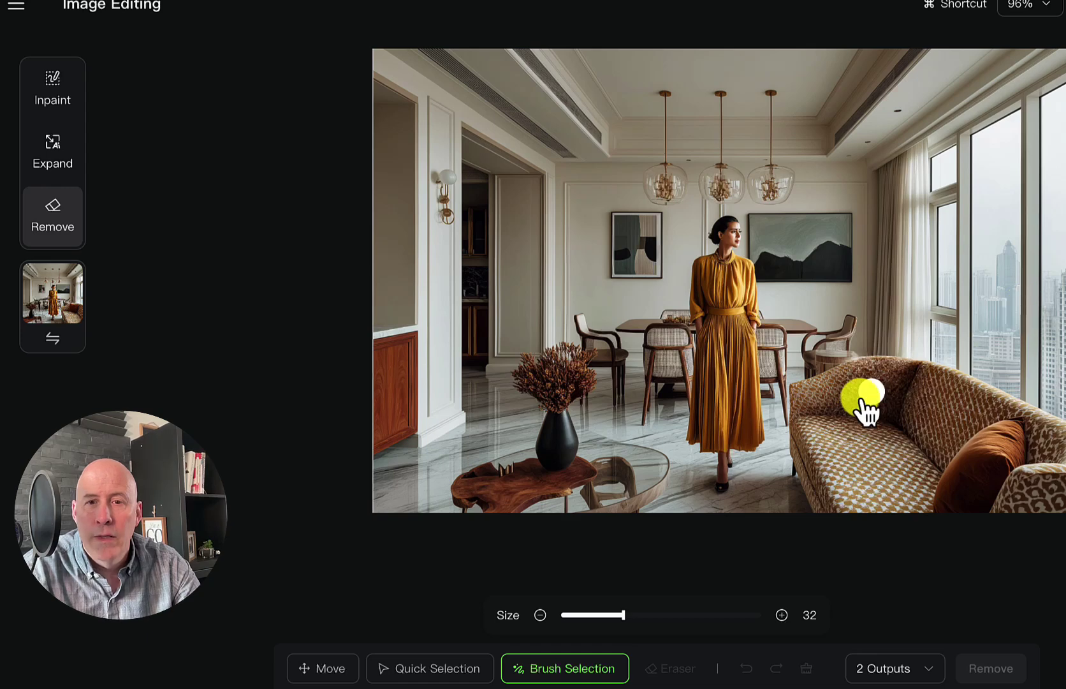
mouse_move(726, 495)
left_mouse_down()
mouse_move(725, 458)
mouse_move(693, 428)
mouse_move(693, 283)
mouse_move(729, 221)
mouse_move(755, 278)
mouse_move(746, 371)
mouse_move(767, 426)
mouse_move(752, 446)
mouse_move(743, 412)
left_mouse_up()
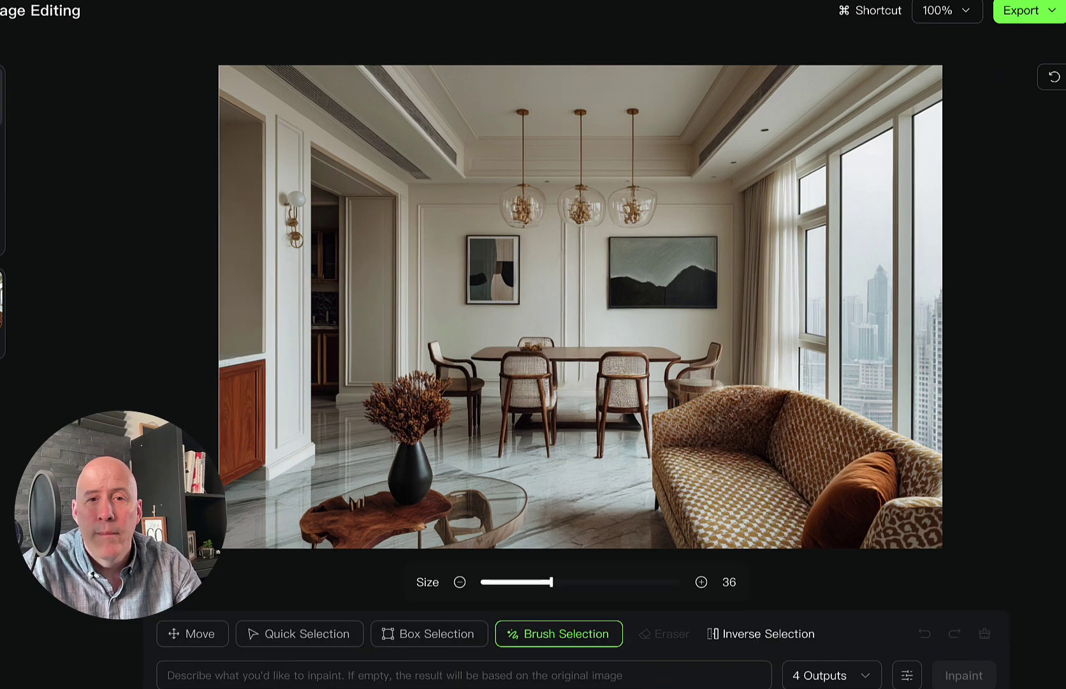
- Brush over the doorway beside the wall lamp and inpaint it with the prompt "statue of a roman soldier", requesting 2 outputs
mouse_move(345, 255)
left_mouse_down()
mouse_move(329, 431)
mouse_move(320, 243)
mouse_move(339, 276)
mouse_move(339, 374)
mouse_move(354, 246)
mouse_move(367, 261)
mouse_move(355, 359)
mouse_move(375, 425)
mouse_move(375, 330)
mouse_move(358, 445)
mouse_move(347, 455)
mouse_move(347, 380)
mouse_move(342, 459)
mouse_move(327, 456)
mouse_move(371, 341)
mouse_move(369, 253)
mouse_move(380, 319)
left_mouse_up()
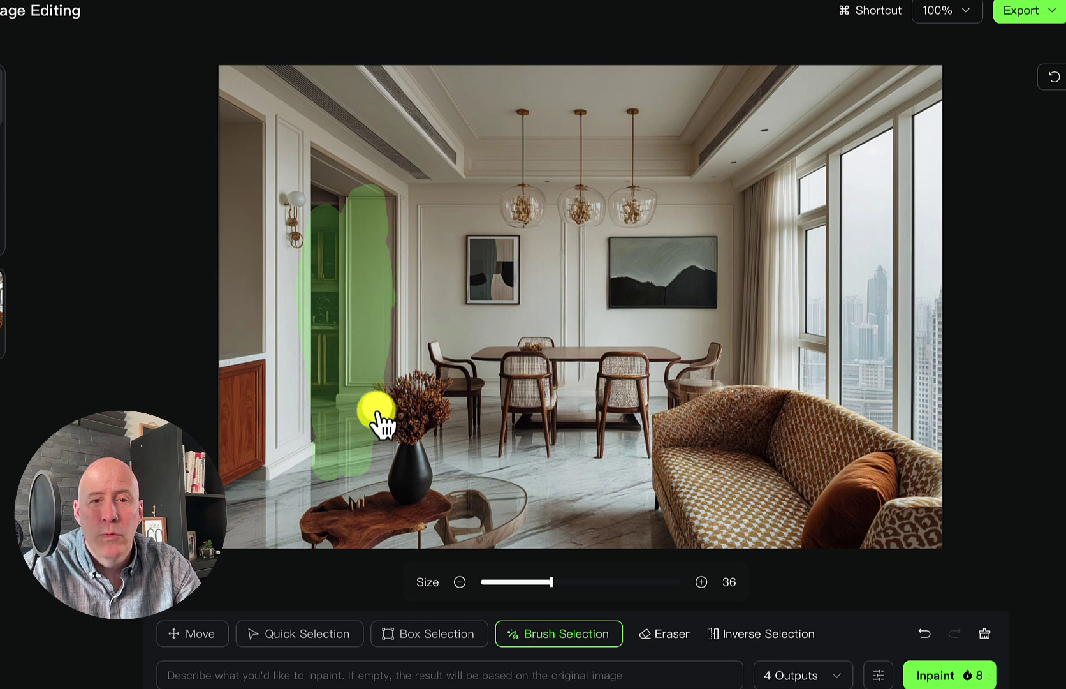
left_click(297, 675)
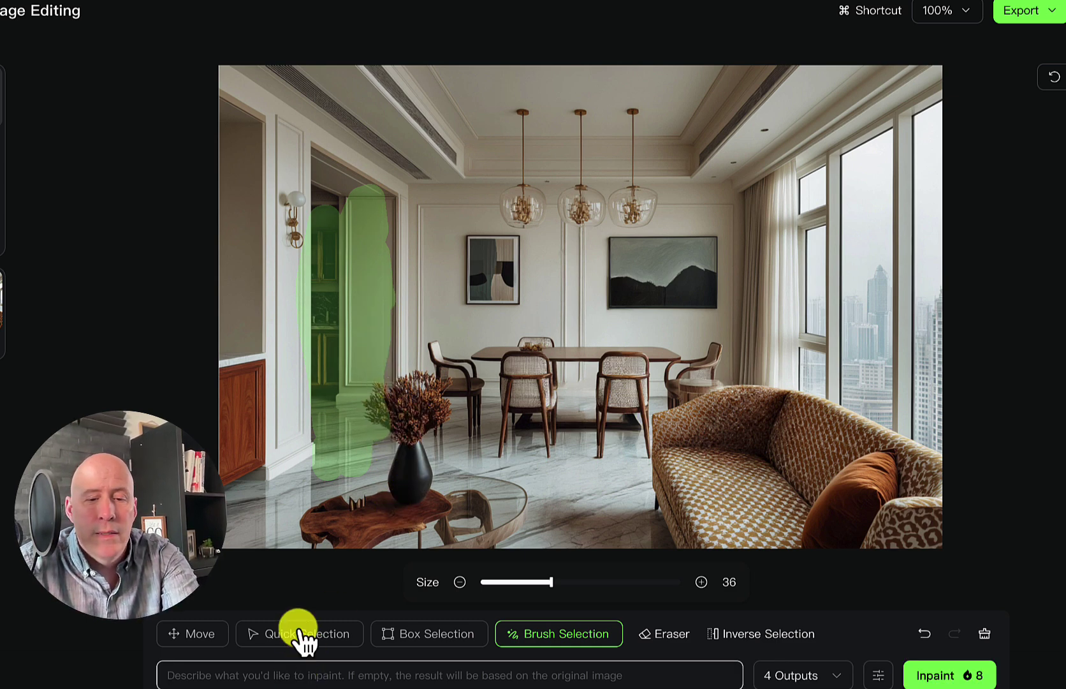
type("statue of a roman soldier")
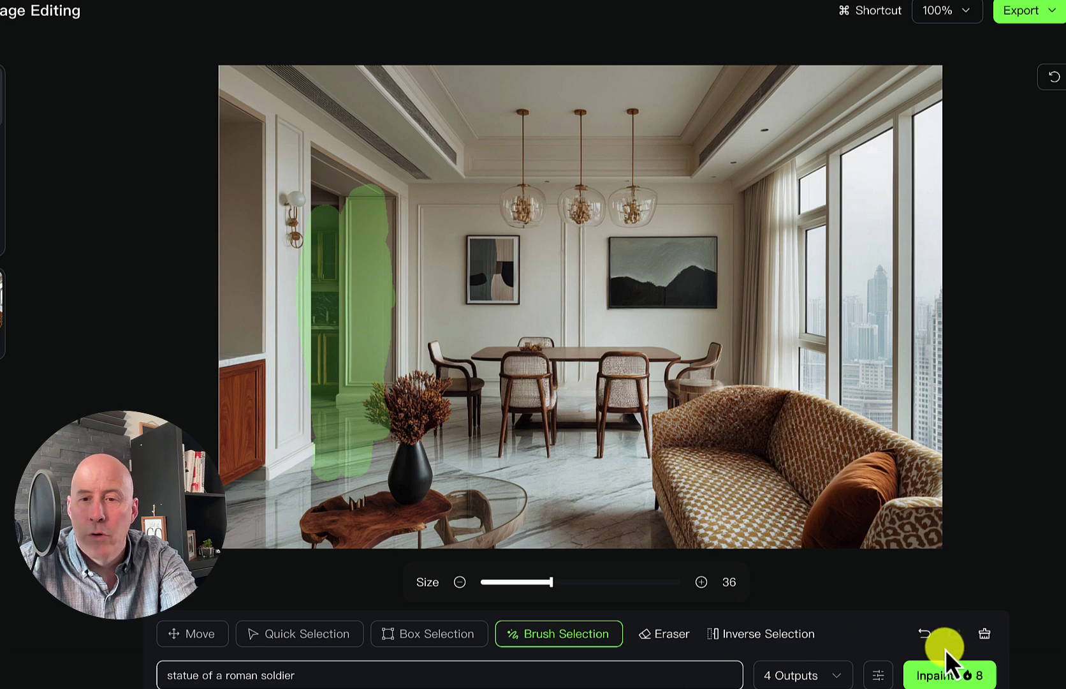
left_click(845, 678)
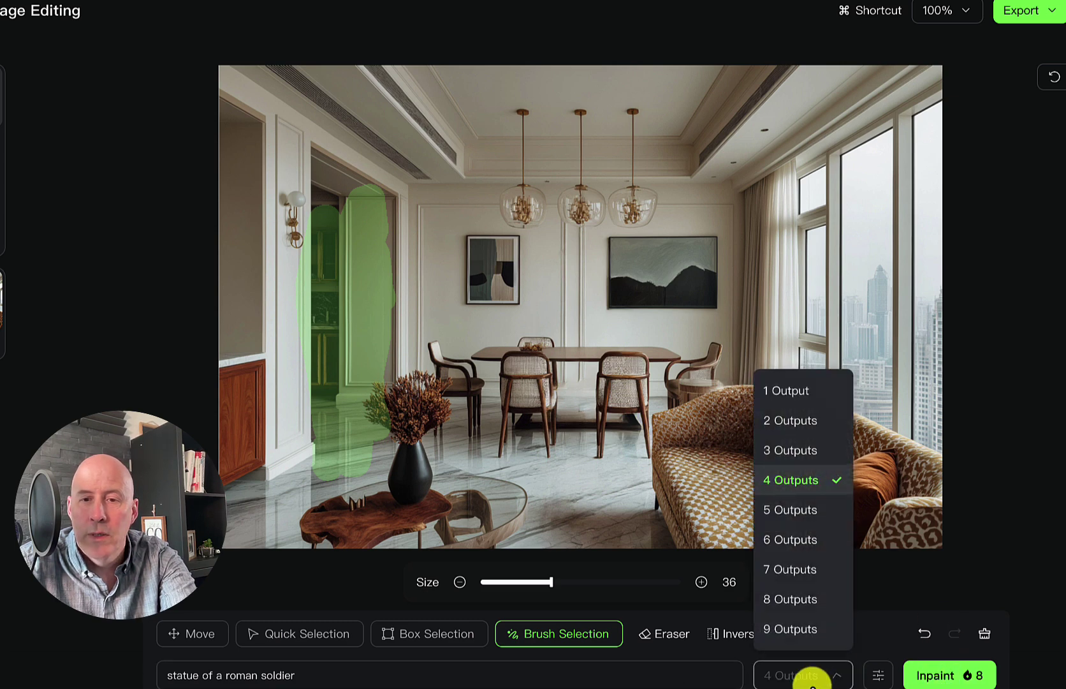
left_click(787, 418)
left_click(960, 674)
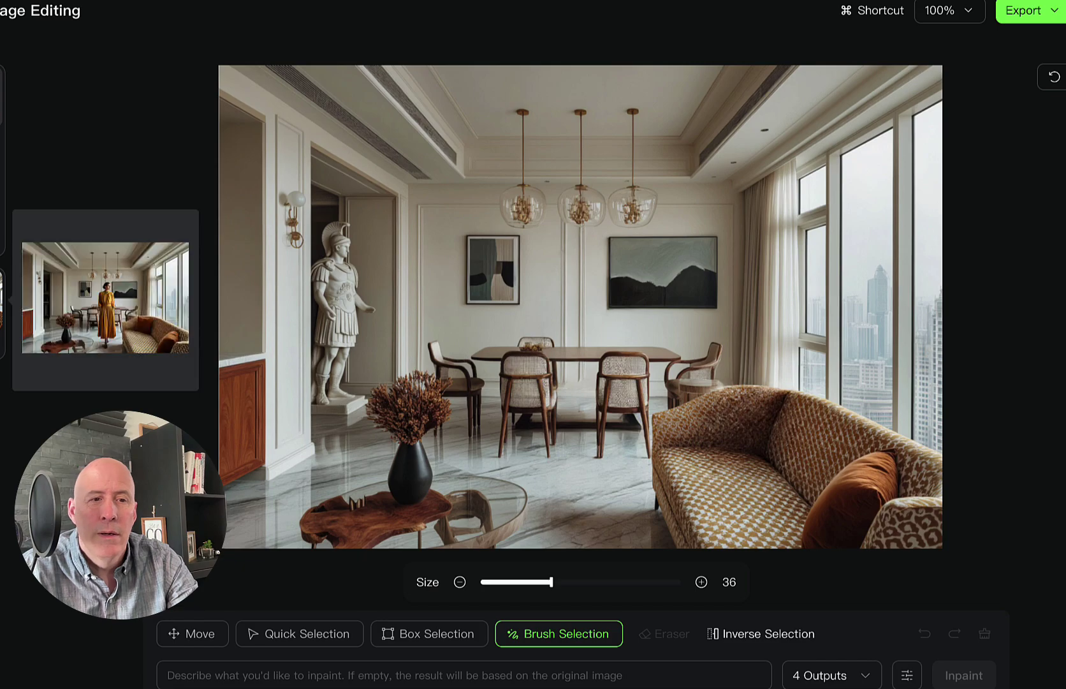
- Preview the images in the "kling edit" folder and load the photo of the blonde woman wearing headphones by the sea
left_click(118, 403)
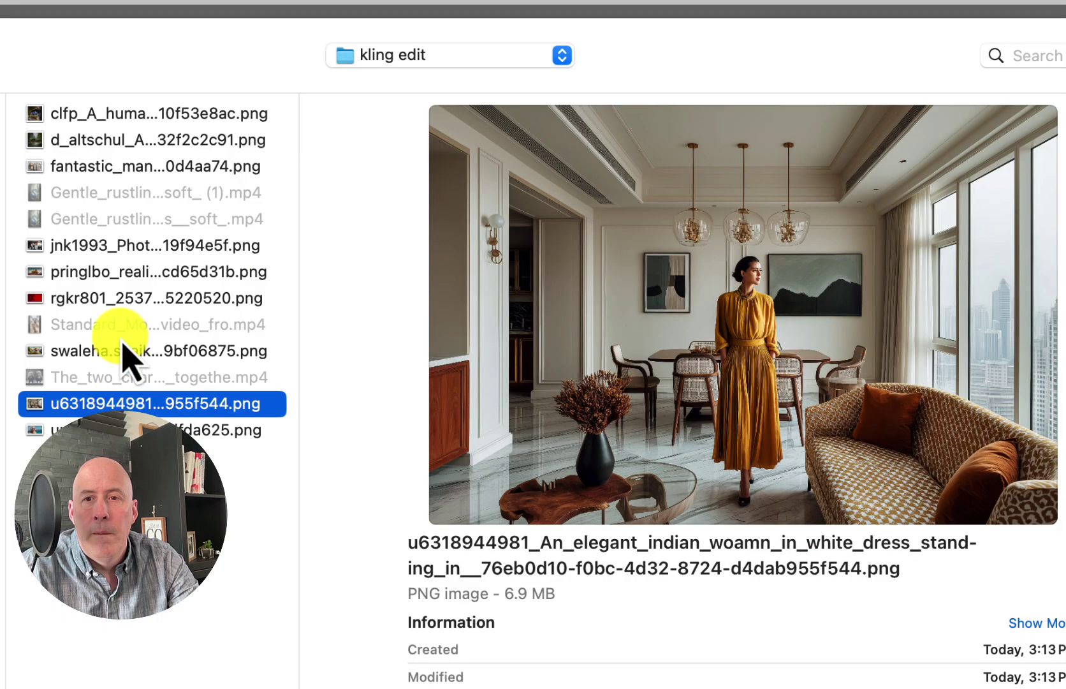
left_click(124, 298)
left_click(125, 271)
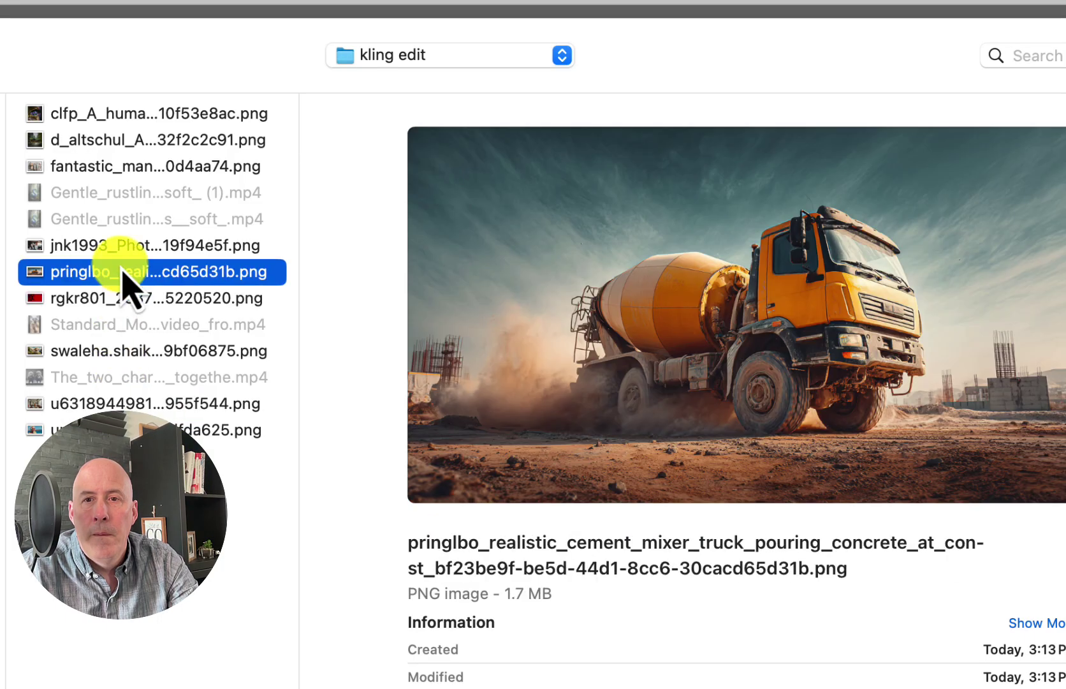
left_click(124, 169)
left_click(121, 115)
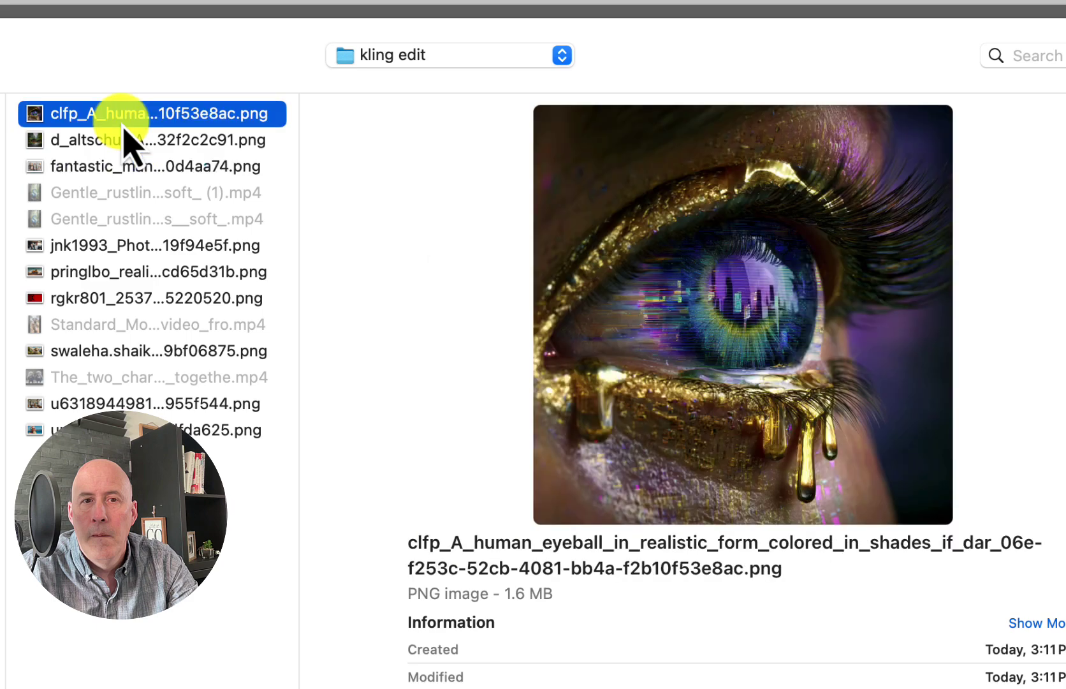
left_click(125, 141)
left_click(120, 168)
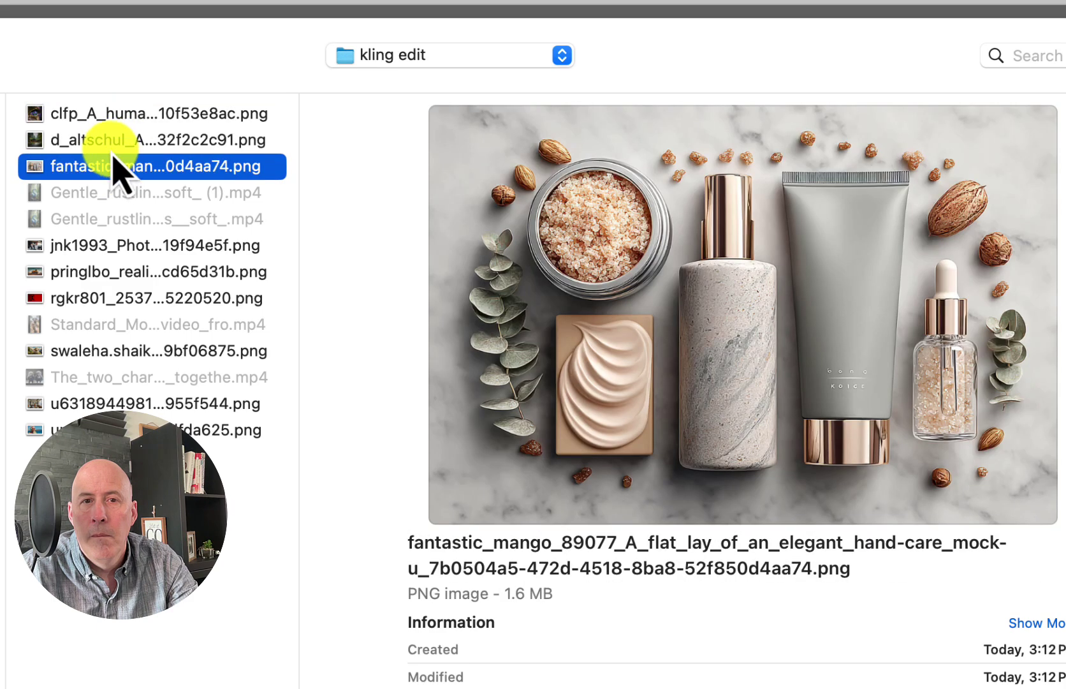
left_click(112, 143)
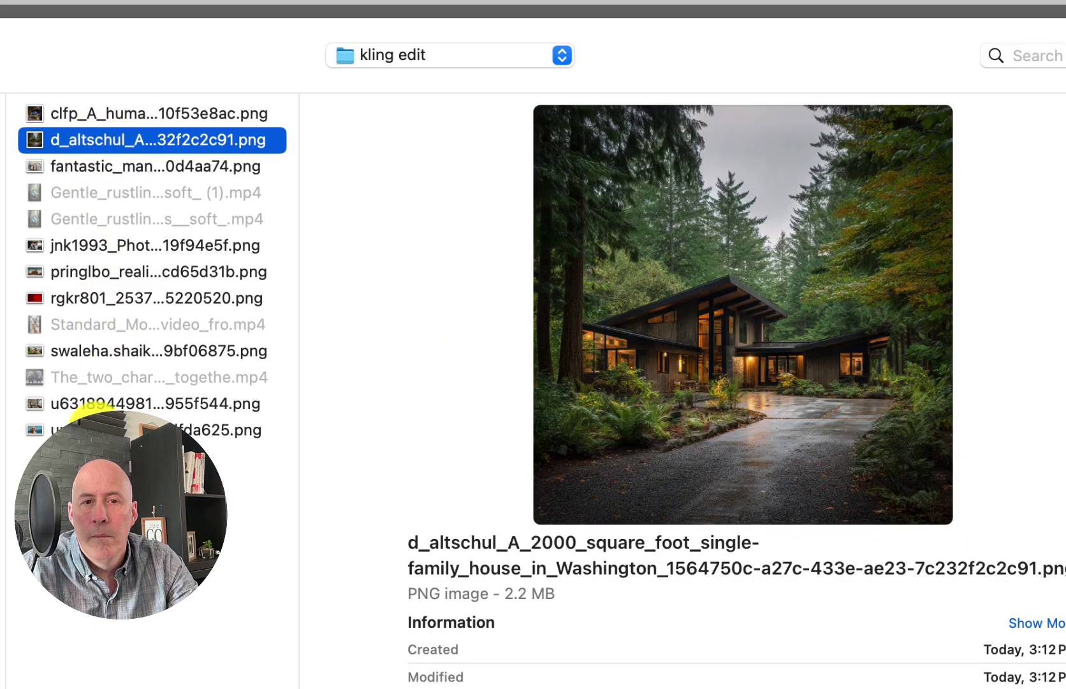
left_click(96, 426)
double_click(35, 432)
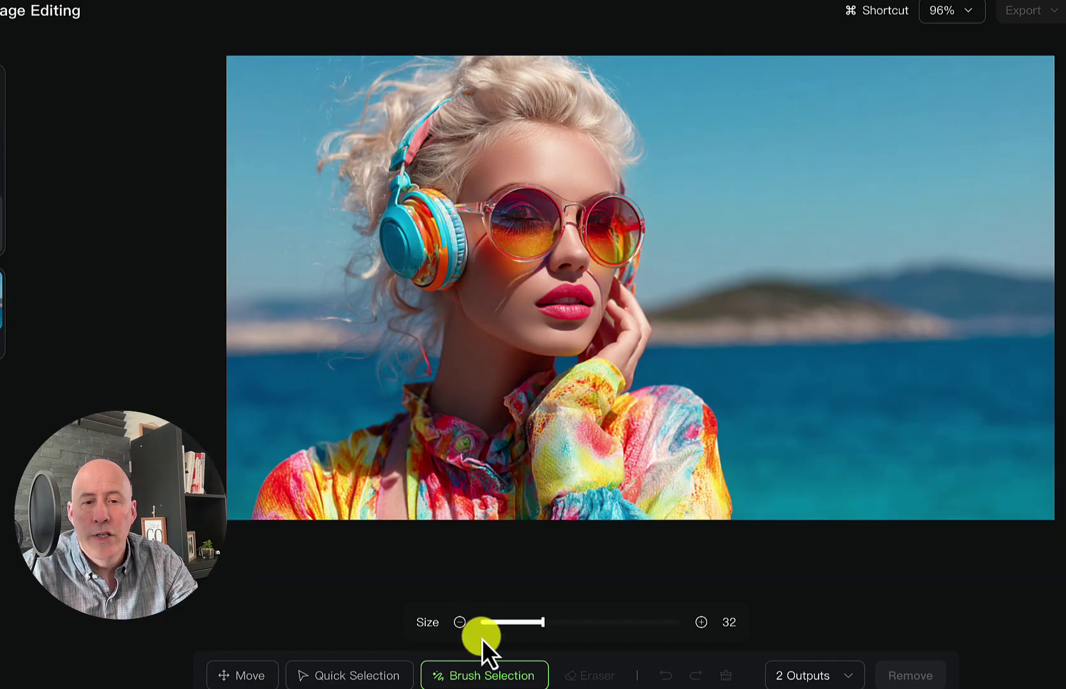
- Enlarge the brush to 36, paint over the woman's blue headphones and remove them
key("bracketright")
mouse_move(450, 257)
left_mouse_down()
mouse_move(441, 204)
mouse_move(414, 194)
mouse_move(402, 210)
mouse_move(391, 205)
mouse_move(461, 102)
left_mouse_up()
mouse_move(395, 217)
left_mouse_down()
mouse_move(442, 283)
mouse_move(414, 284)
mouse_move(381, 219)
left_mouse_up()
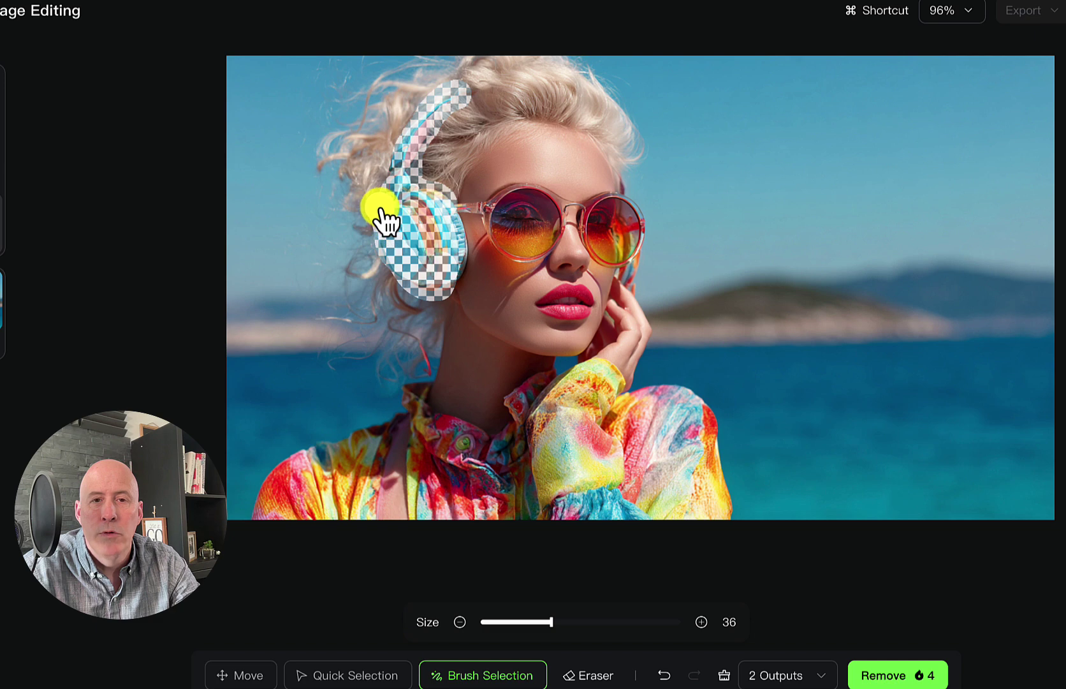
left_click(887, 678)
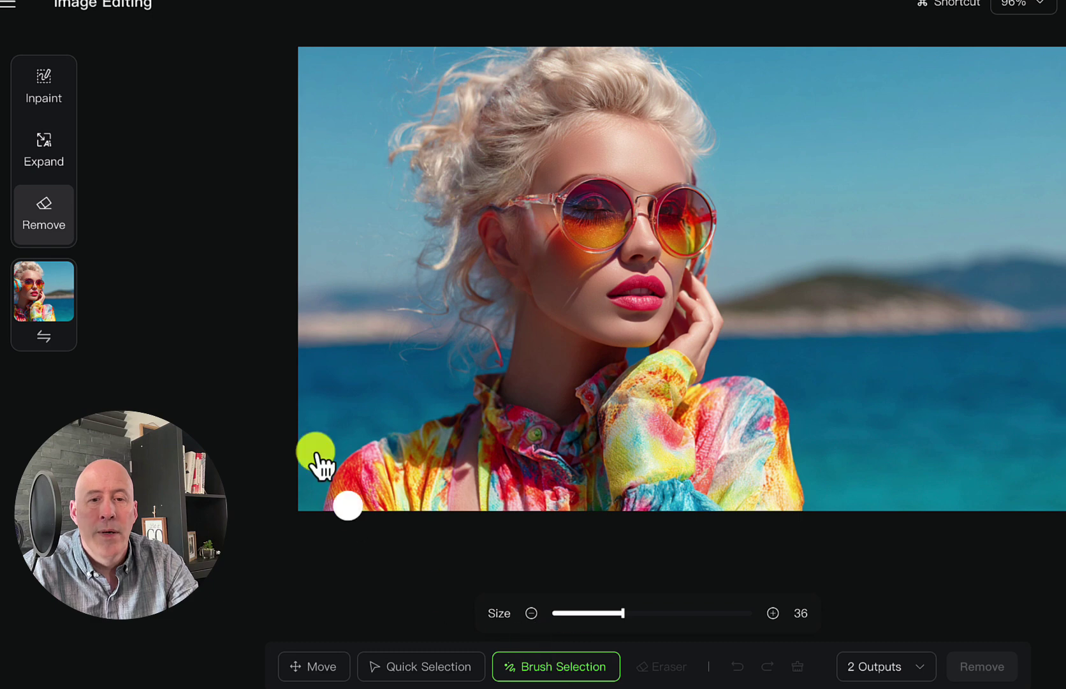
- Draw an Inpaint box selection over the distant island and the water beside the woman
left_click(52, 85)
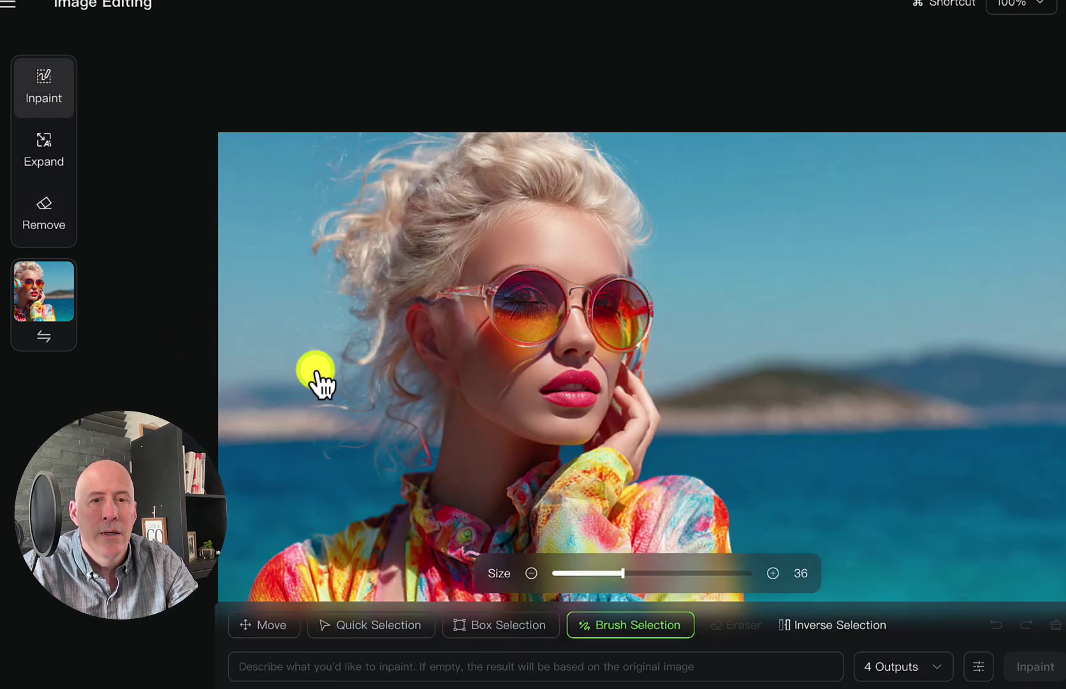
left_click(518, 641)
left_click_drag(709, 321, 1035, 501)
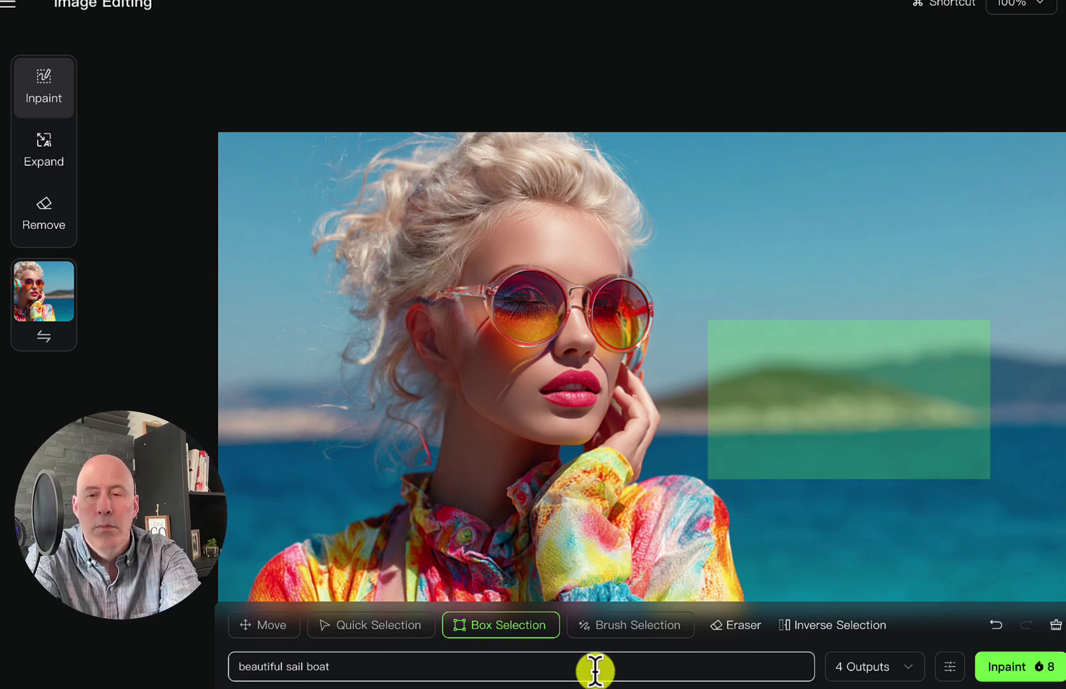
- Correct the prompt to "beautiful sailboat" and inpaint the boxed sea area with 2 outputs
key("Return")
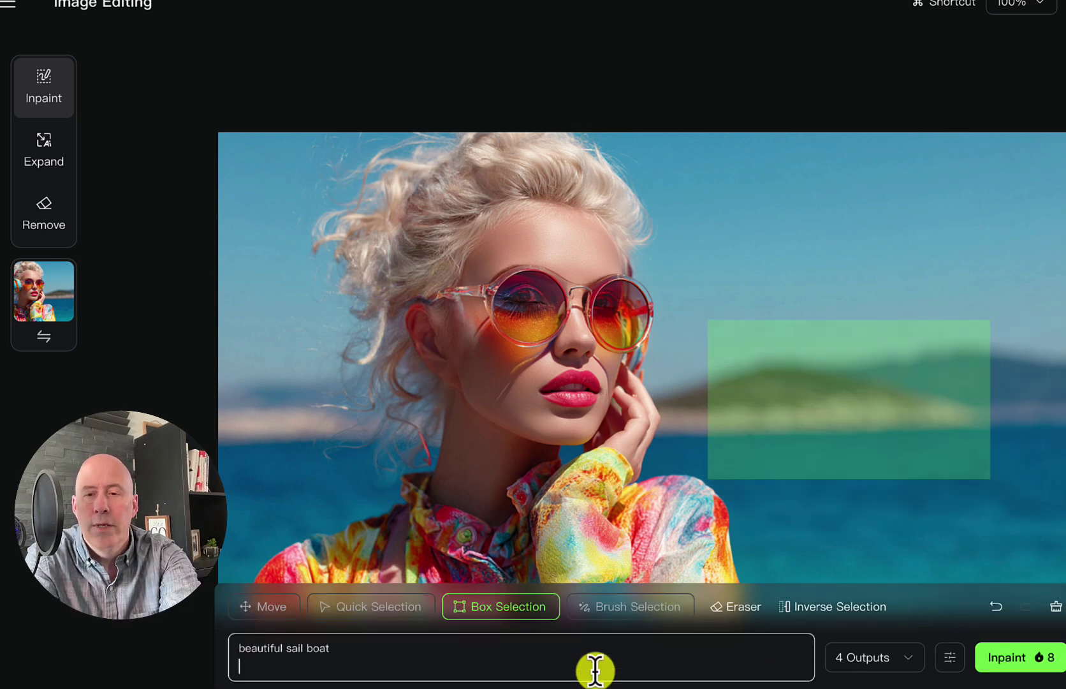
key("BackSpace")
key("BackSpace")
key("BackSpace")
key("BackSpace")
key("BackSpace")
key("BackSpace")
type("boat")
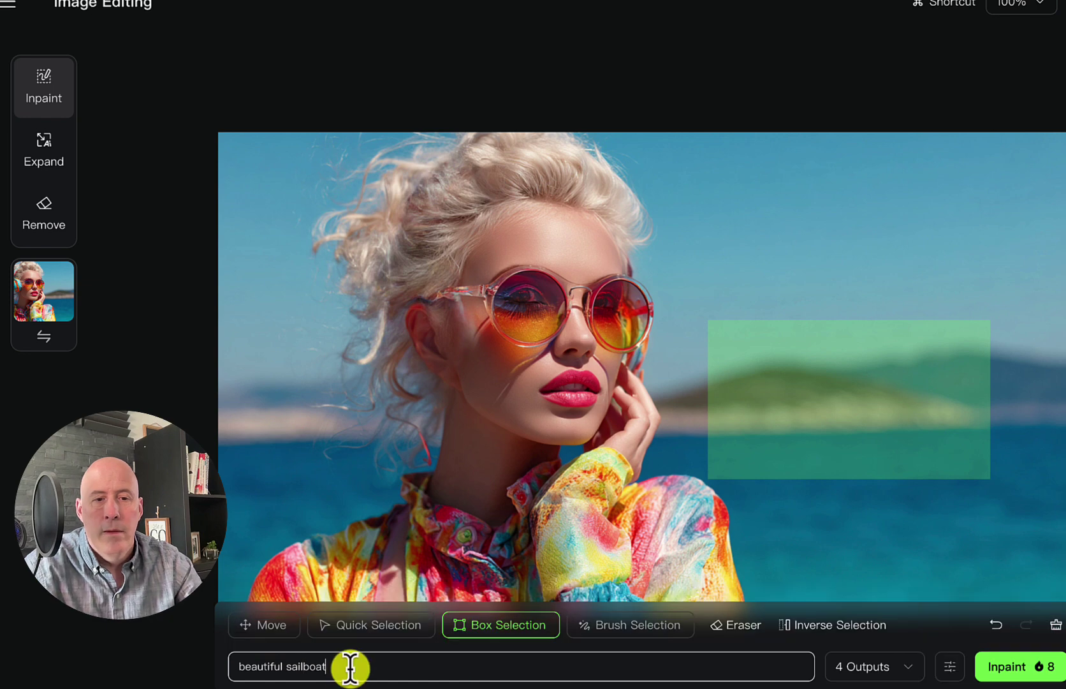
left_click(852, 669)
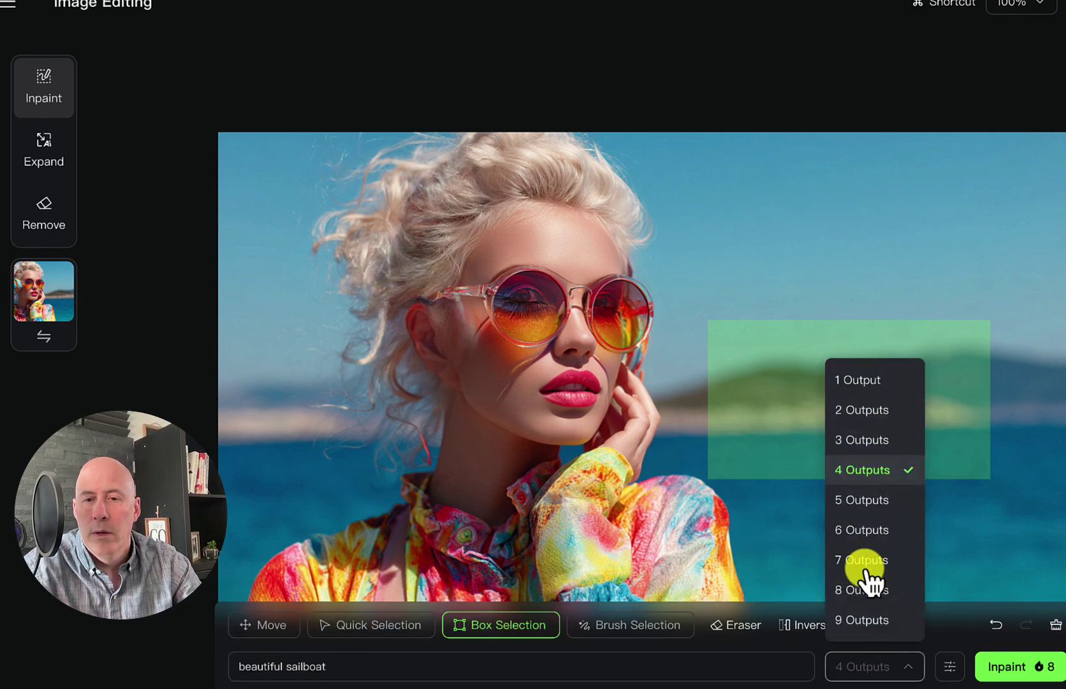
left_click(861, 412)
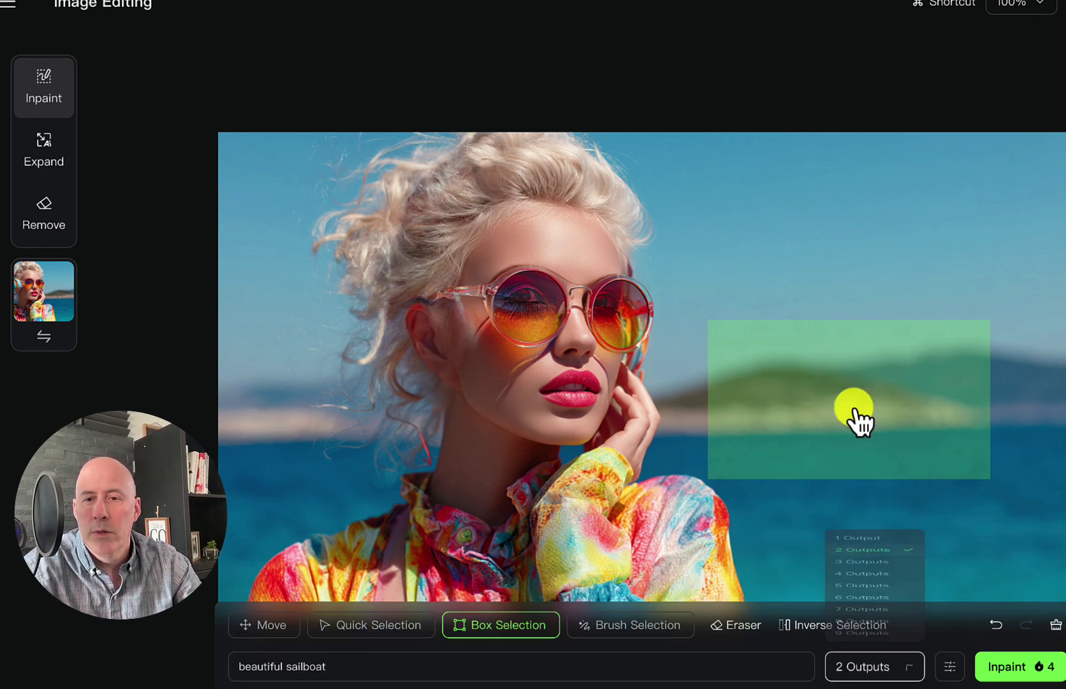
left_click(1017, 667)
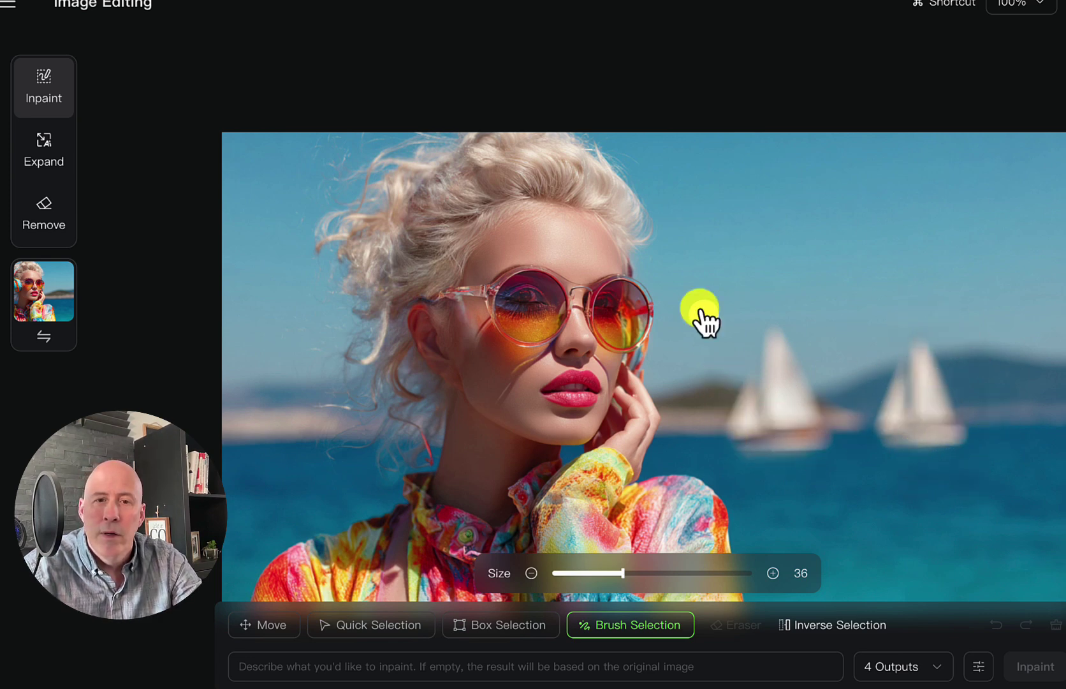
left_click(839, 433)
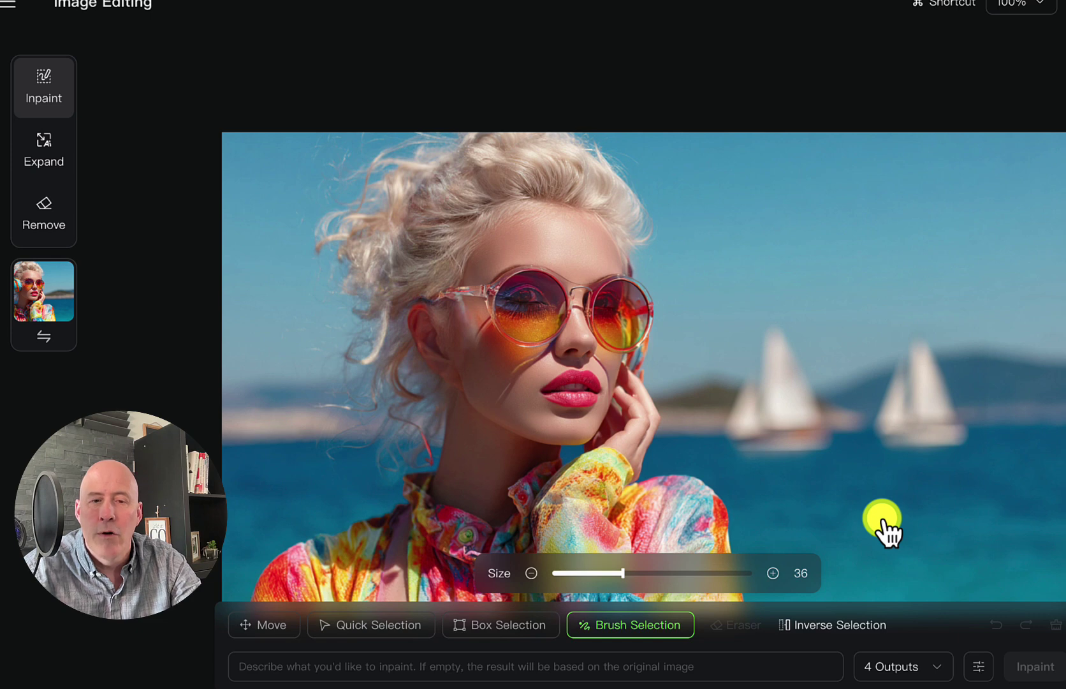
scroll(886, 529, "down", 1)
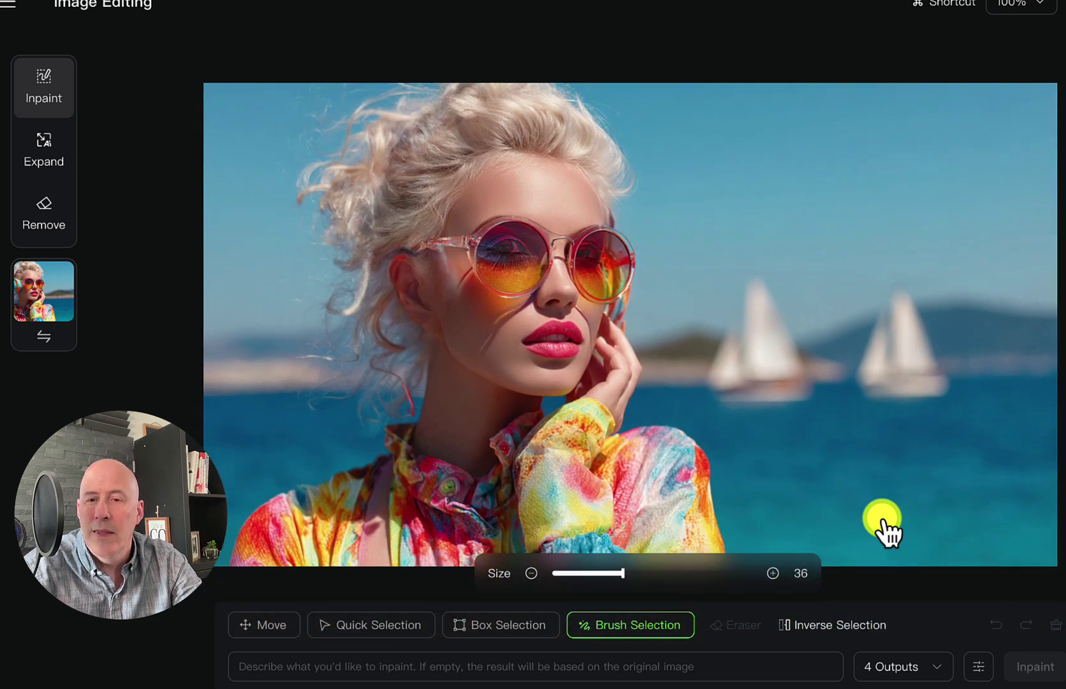